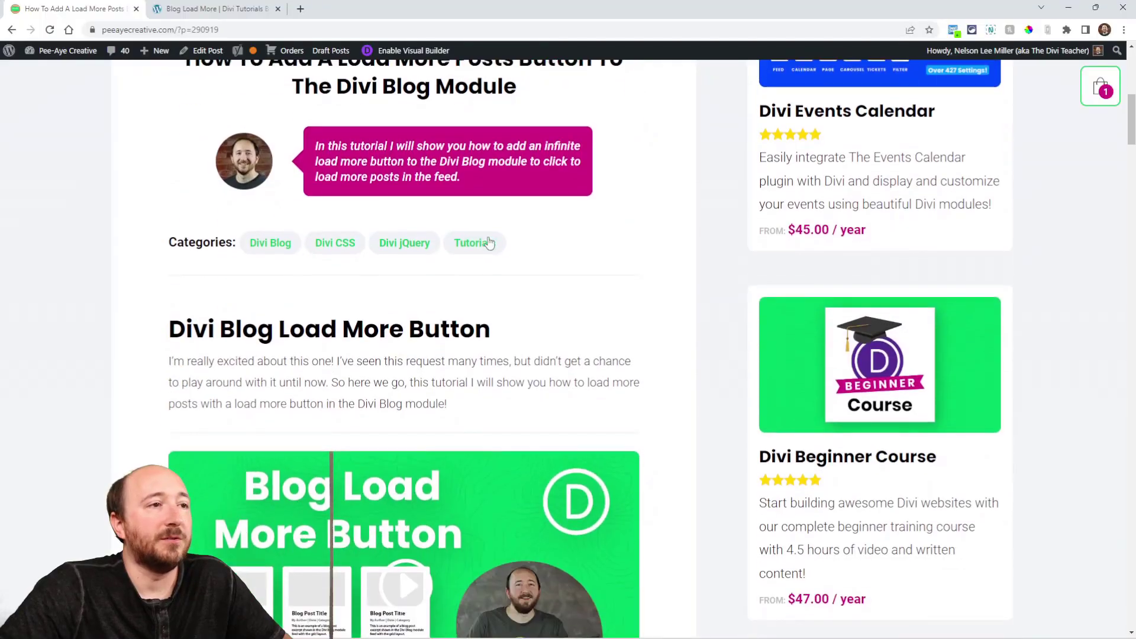
Step: Scroll the tutorial down to step 1, which adds a blog module with class 'pa-blog-load-more'
{"action": "scroll", "coordinate": [535, 253], "scroll_direction": "down", "scroll_amount": 2}
{"action": "scroll", "coordinate": [534, 254], "scroll_direction": "down", "scroll_amount": 8}
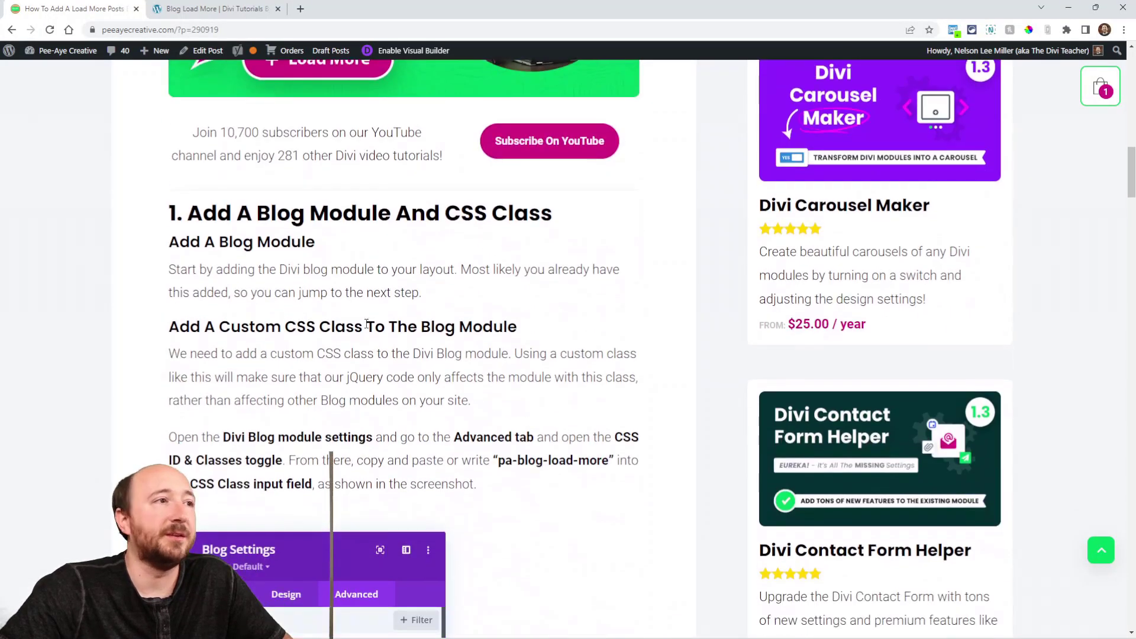
{"action": "scroll", "coordinate": [261, 285], "scroll_direction": "down", "scroll_amount": 2}
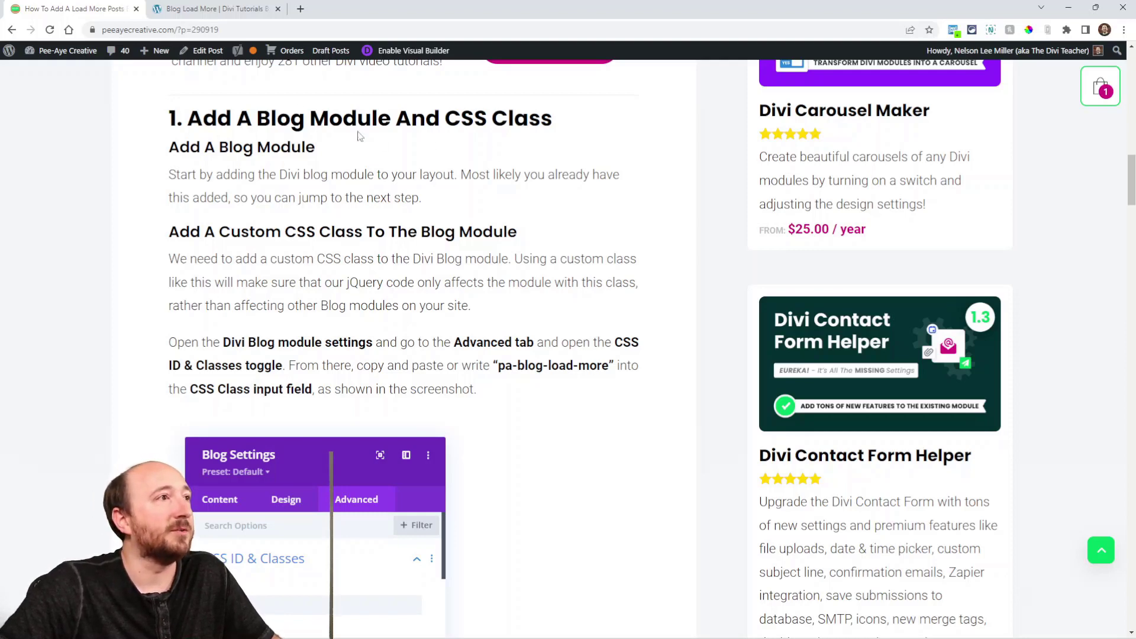
Step: On the demo page, insert a Blog module into the row and narrow its settings panel
{"action": "left_click", "coordinate": [213, 9]}
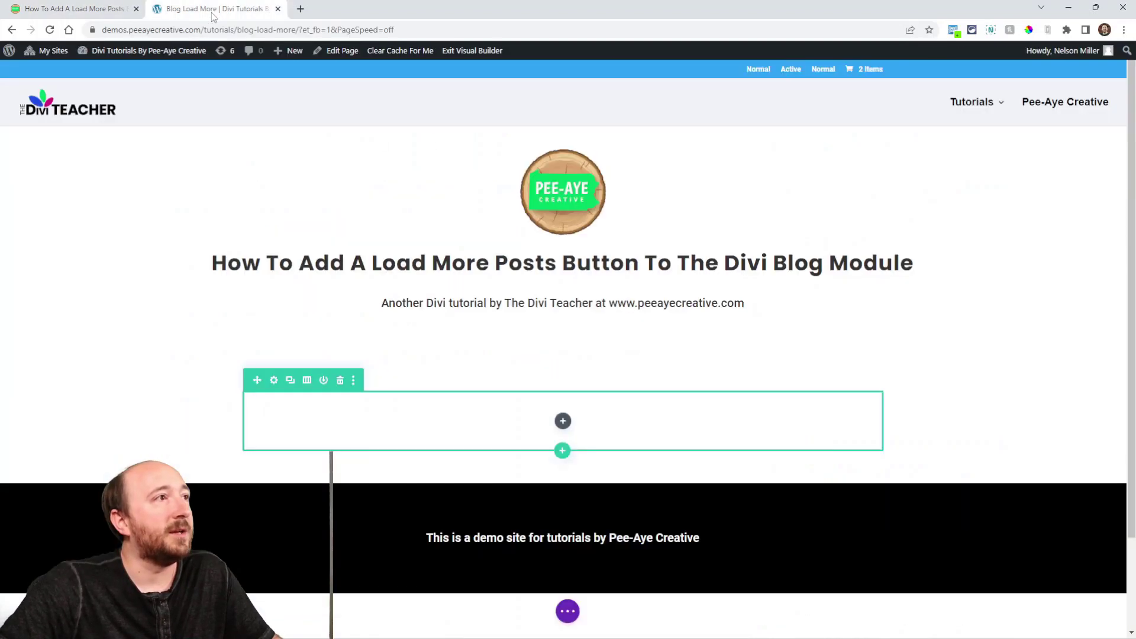
{"action": "left_click", "coordinate": [563, 421]}
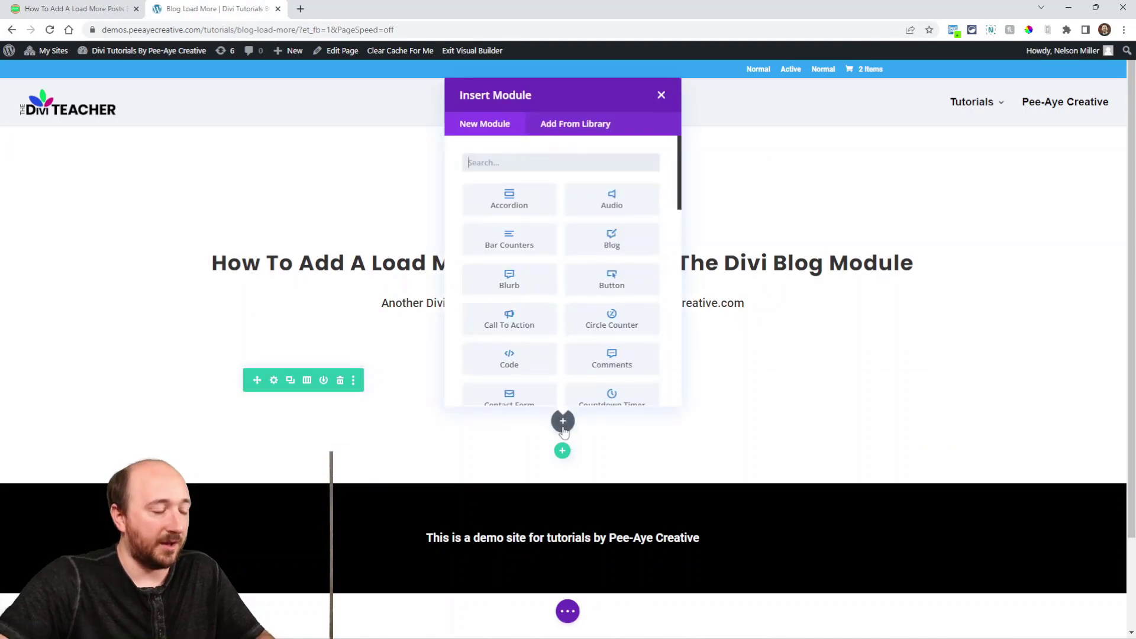
{"action": "type", "text": "blog"}
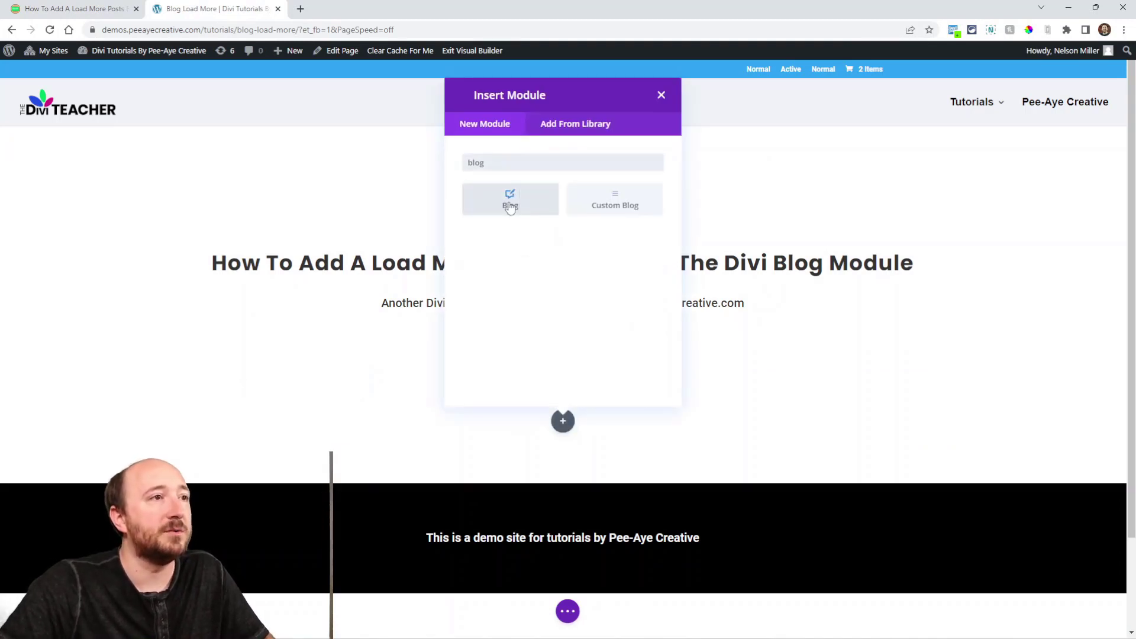
{"action": "left_click", "coordinate": [510, 203]}
{"action": "left_click_drag", "start_coordinate": [883, 464], "coordinate": [770, 452]}
Step: Set the Blog module's Design > Layout to Grid
{"action": "left_click", "coordinate": [651, 140]}
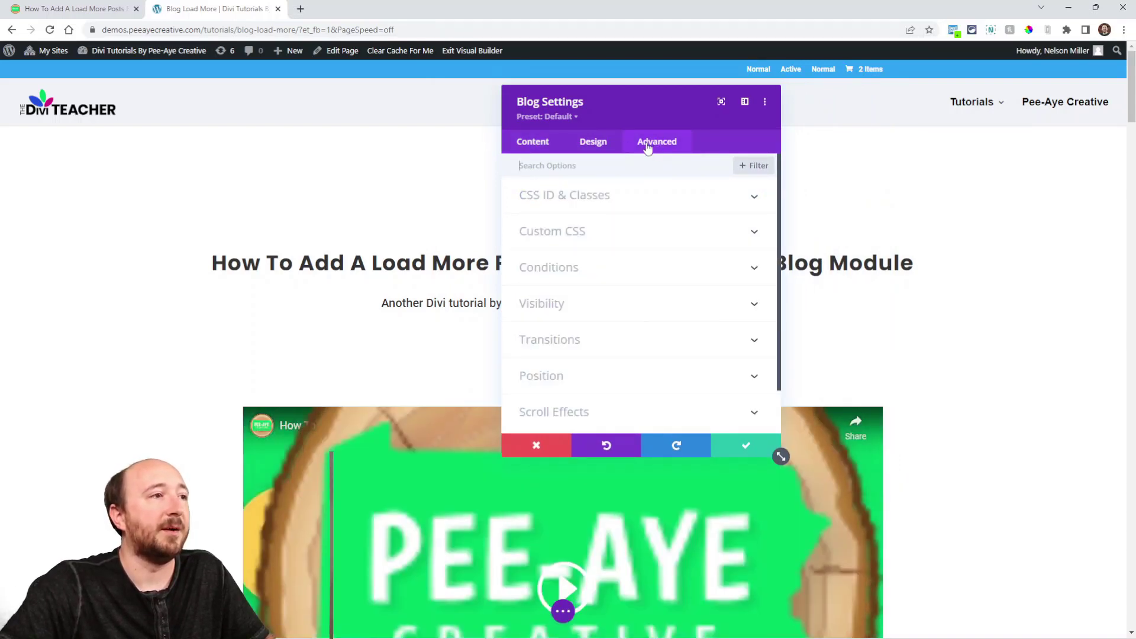
{"action": "left_click", "coordinate": [589, 145]}
{"action": "left_click", "coordinate": [562, 196]}
{"action": "left_click", "coordinate": [555, 237]}
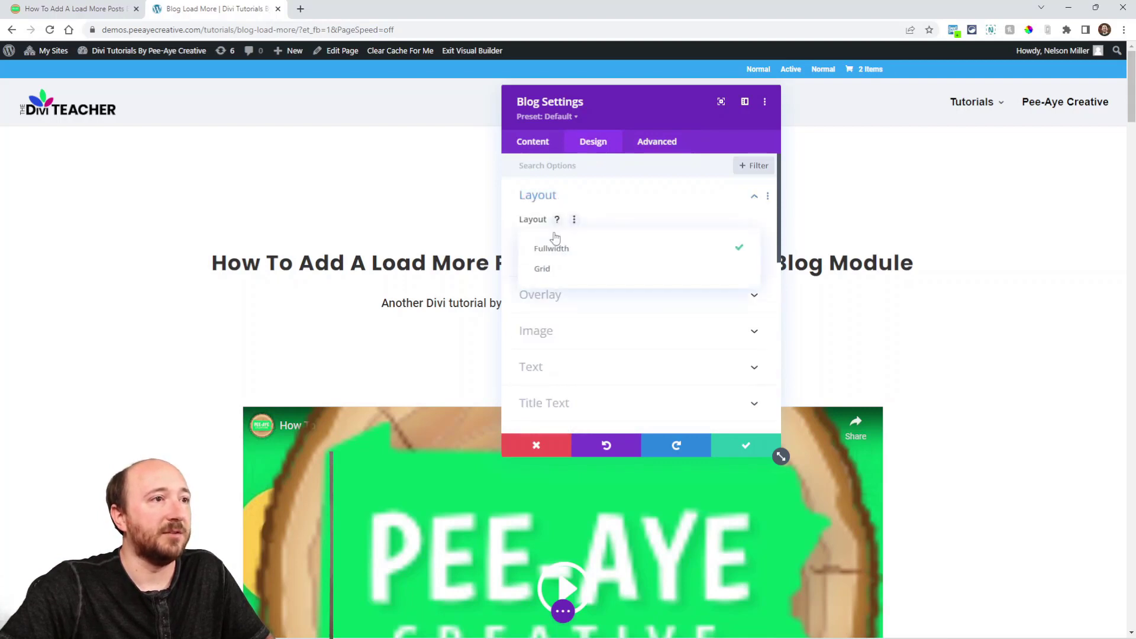
{"action": "left_click", "coordinate": [545, 278]}
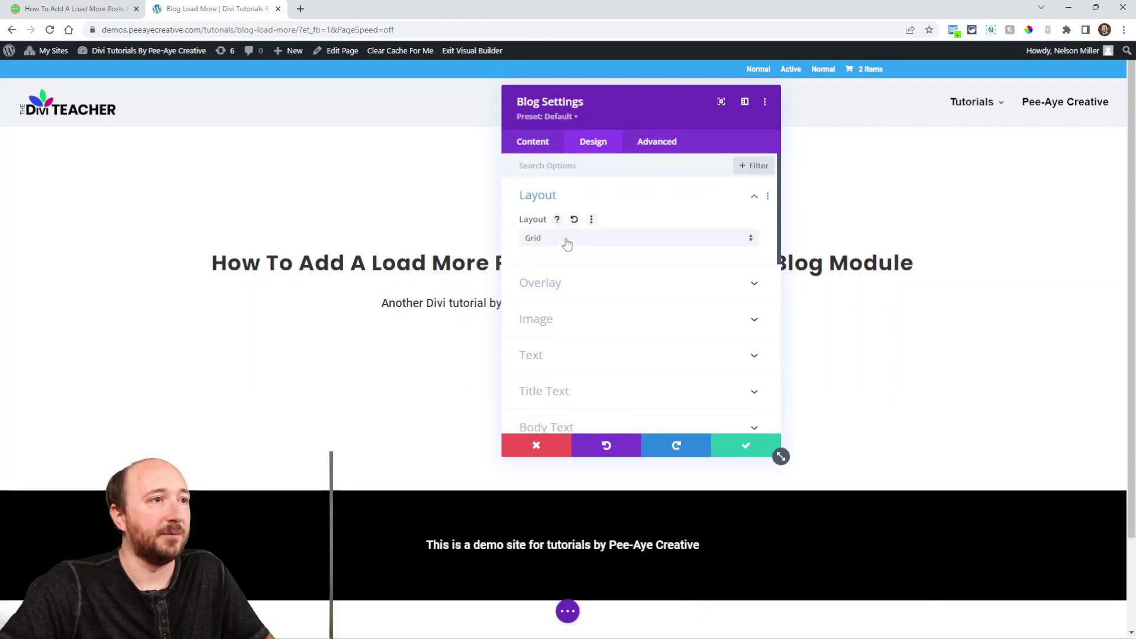
Step: Turn Show Pagination to NO under Content > Elements, then return to the tutorial
{"action": "left_click", "coordinate": [529, 144]}
{"action": "left_click", "coordinate": [539, 232]}
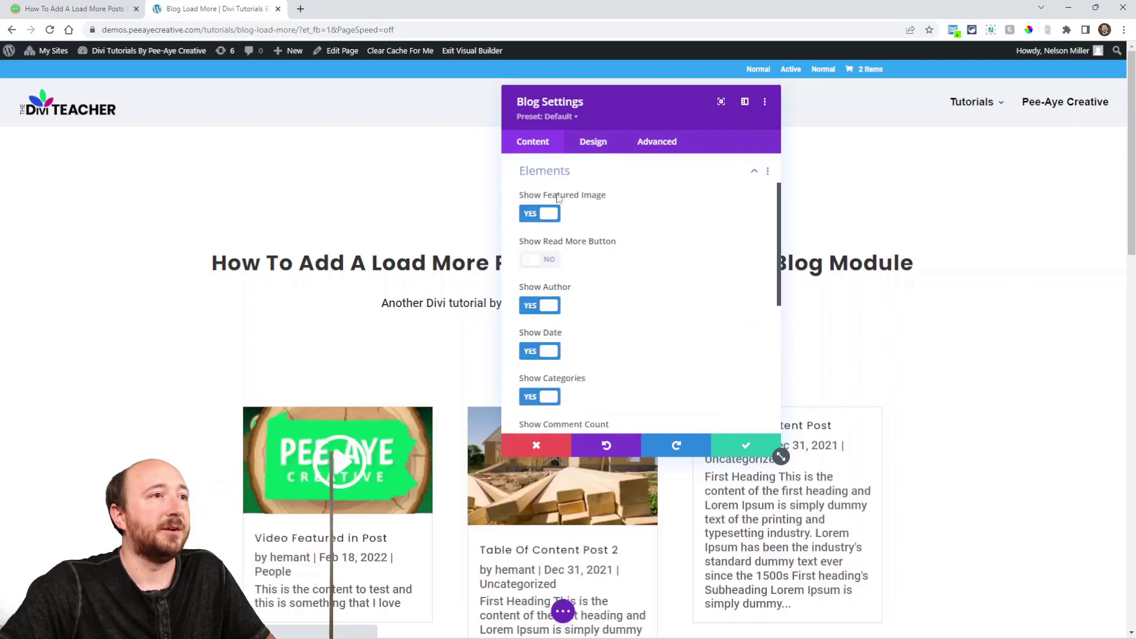
{"action": "scroll", "coordinate": [586, 278], "scroll_direction": "down", "scroll_amount": 3}
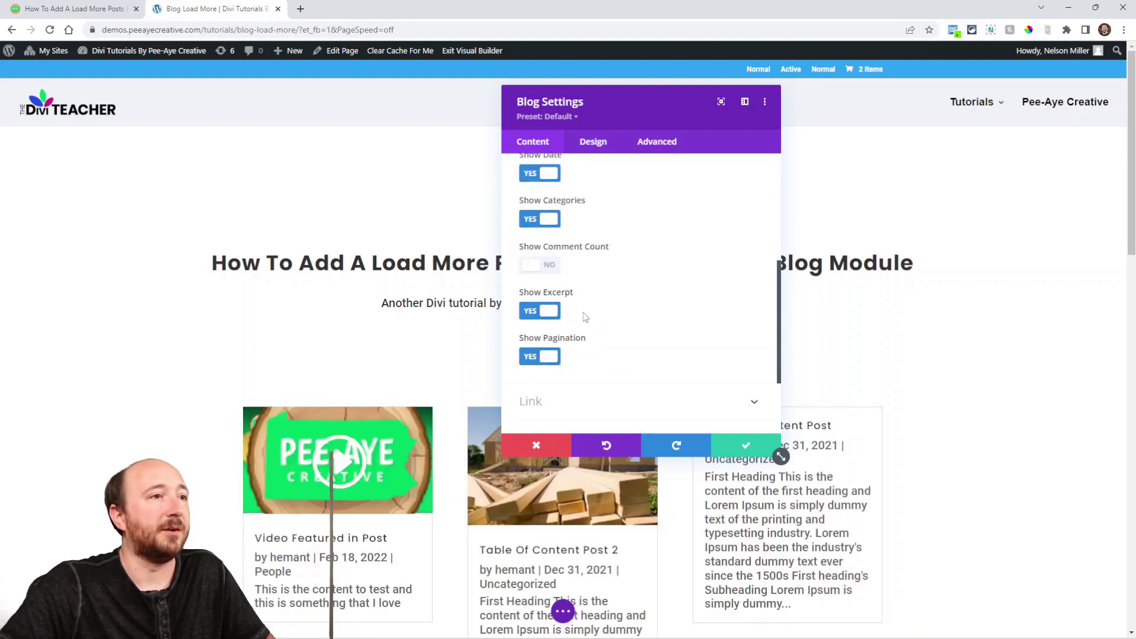
{"action": "left_click", "coordinate": [540, 358]}
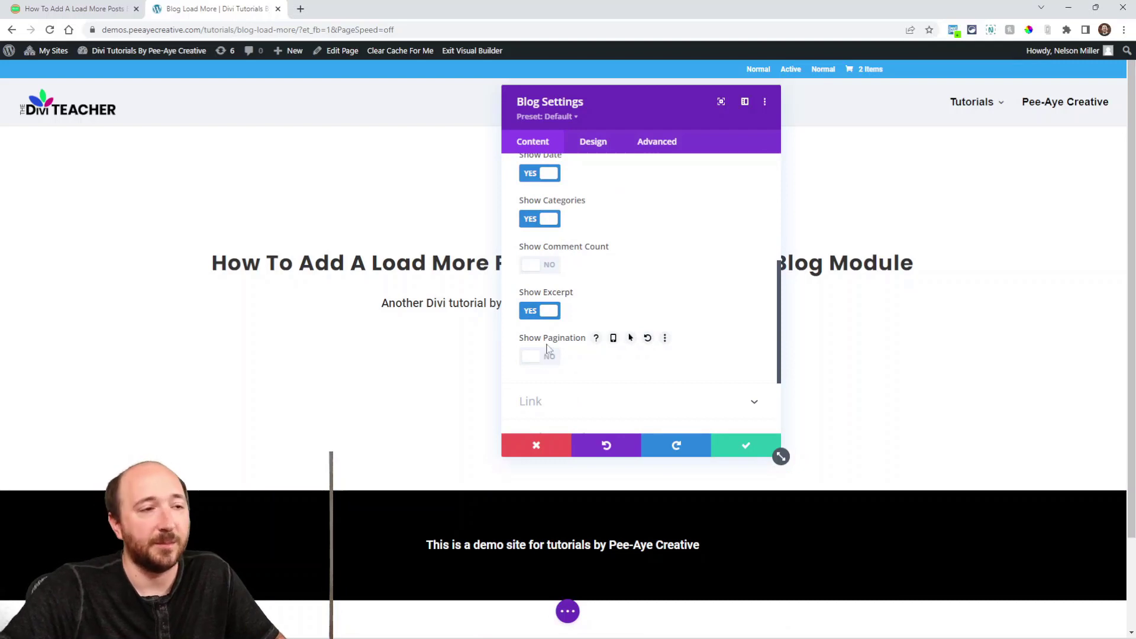
{"action": "left_click", "coordinate": [39, 6]}
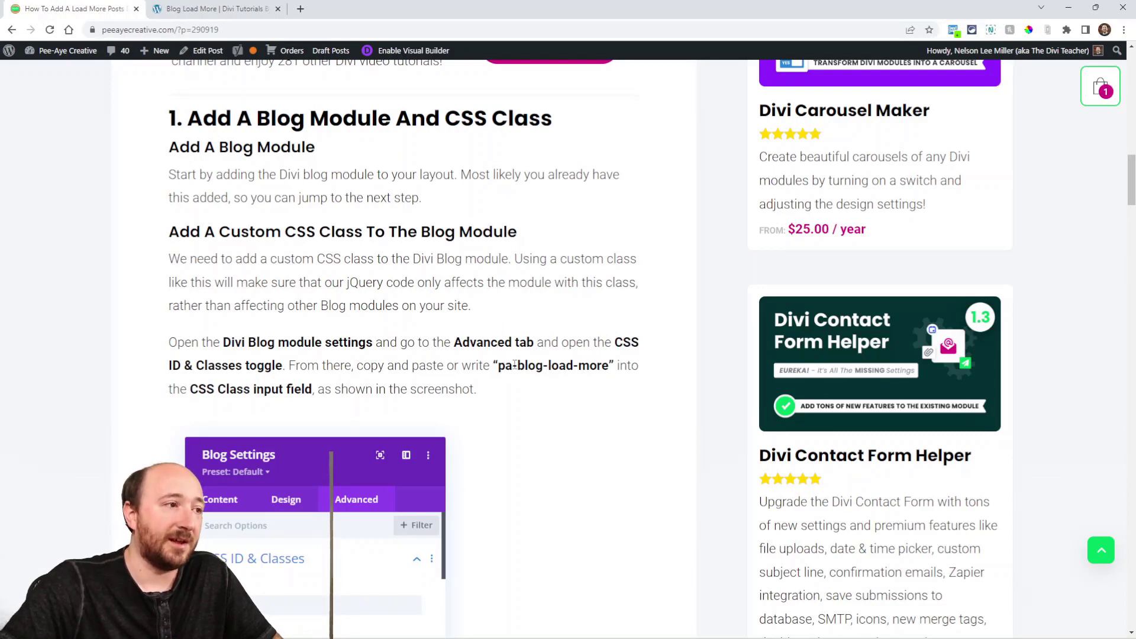
Step: Copy 'pa-blog-load-more' from the tutorial and paste it into the Blog module's CSS Class field
{"action": "left_click_drag", "start_coordinate": [499, 365], "coordinate": [609, 366]}
{"action": "key", "text": "ctrl+c"}
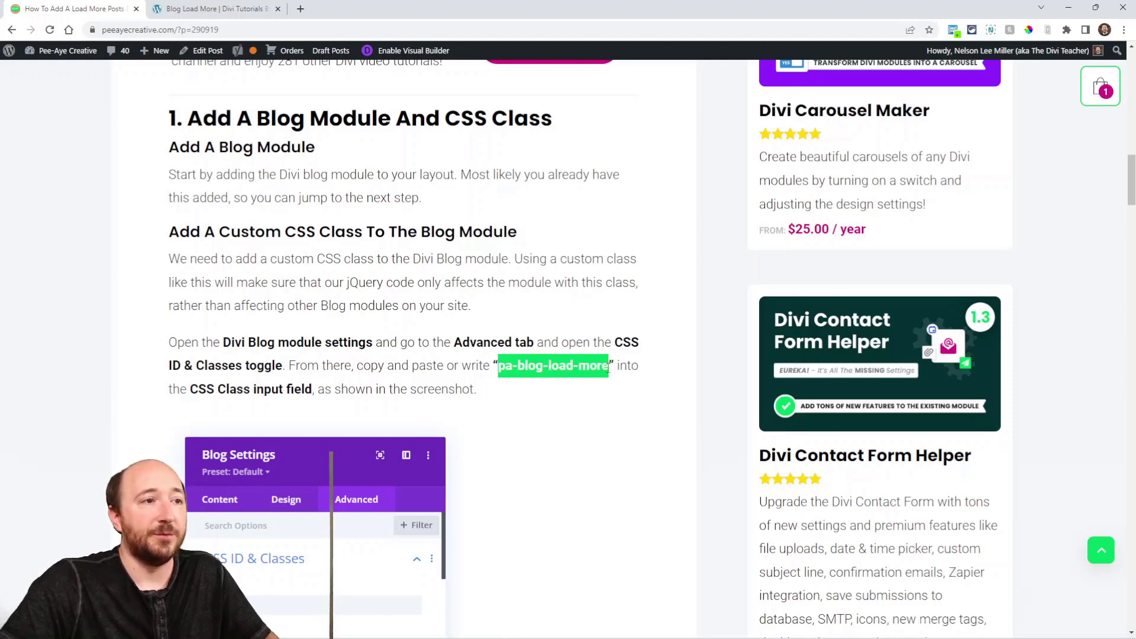
{"action": "scroll", "coordinate": [545, 379], "scroll_direction": "down", "scroll_amount": 3}
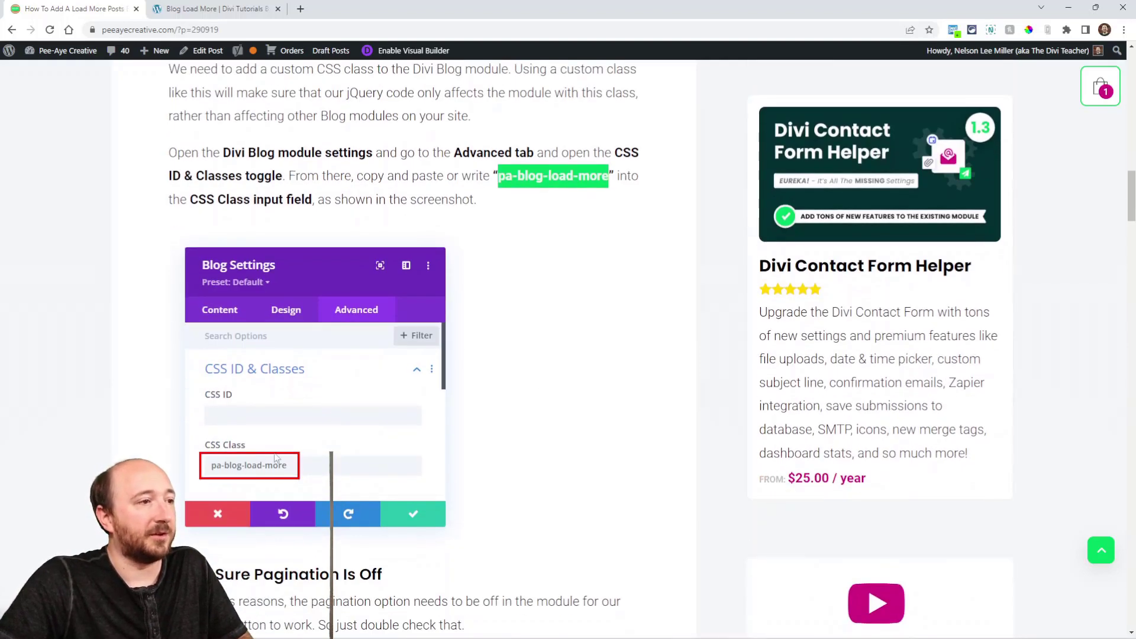
{"action": "left_click", "coordinate": [195, 8]}
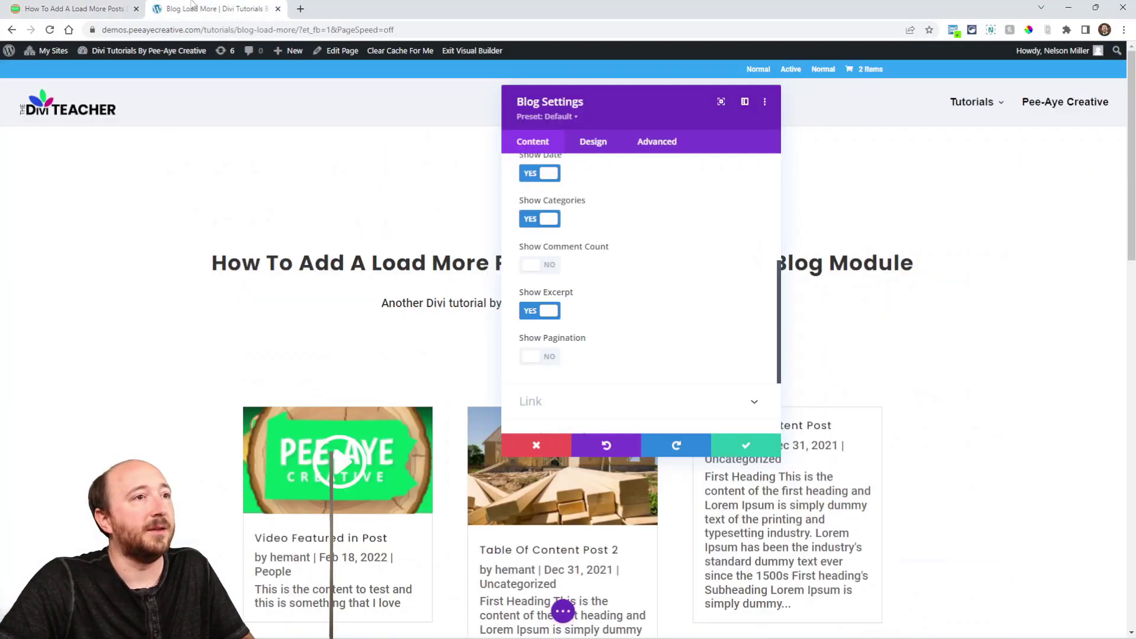
{"action": "left_click", "coordinate": [648, 148]}
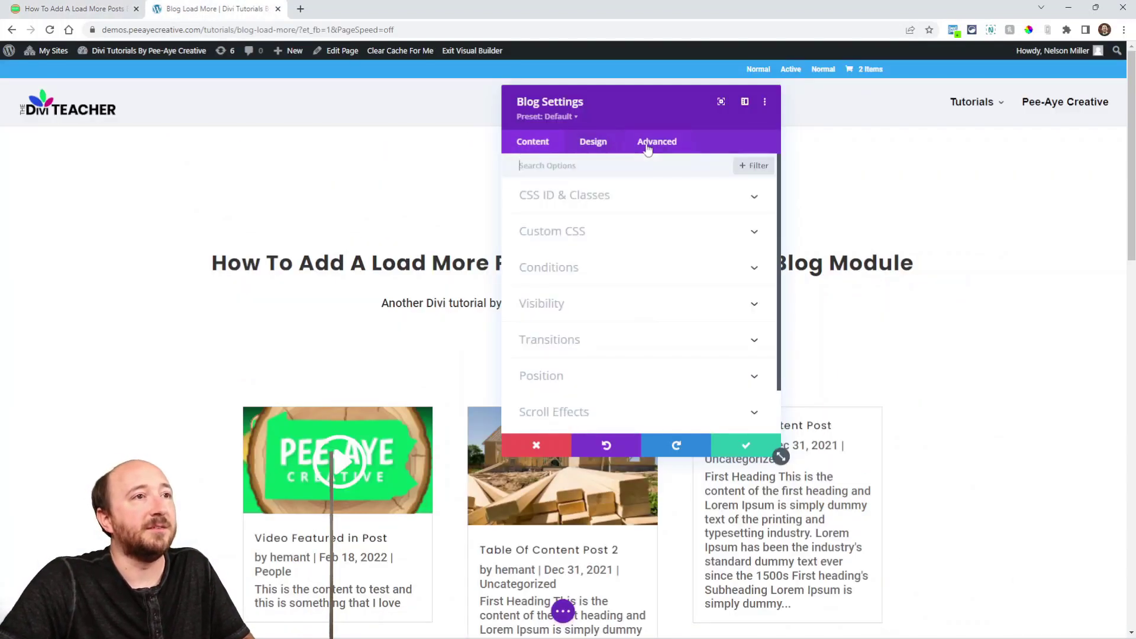
{"action": "left_click", "coordinate": [584, 203]}
{"action": "left_click", "coordinate": [537, 285]}
{"action": "key", "text": "ctrl+v"}
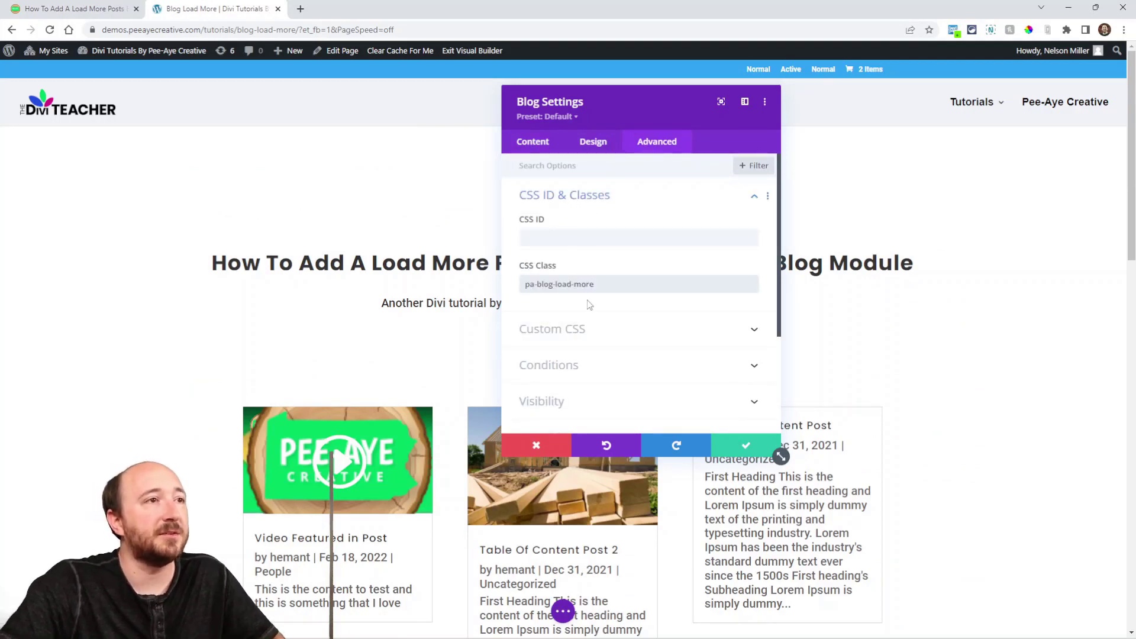
Step: Recheck the tutorial, then confirm Show Pagination is still NO under Content > Elements
{"action": "left_click", "coordinate": [65, 8]}
{"action": "scroll", "coordinate": [491, 296], "scroll_direction": "down", "scroll_amount": 2}
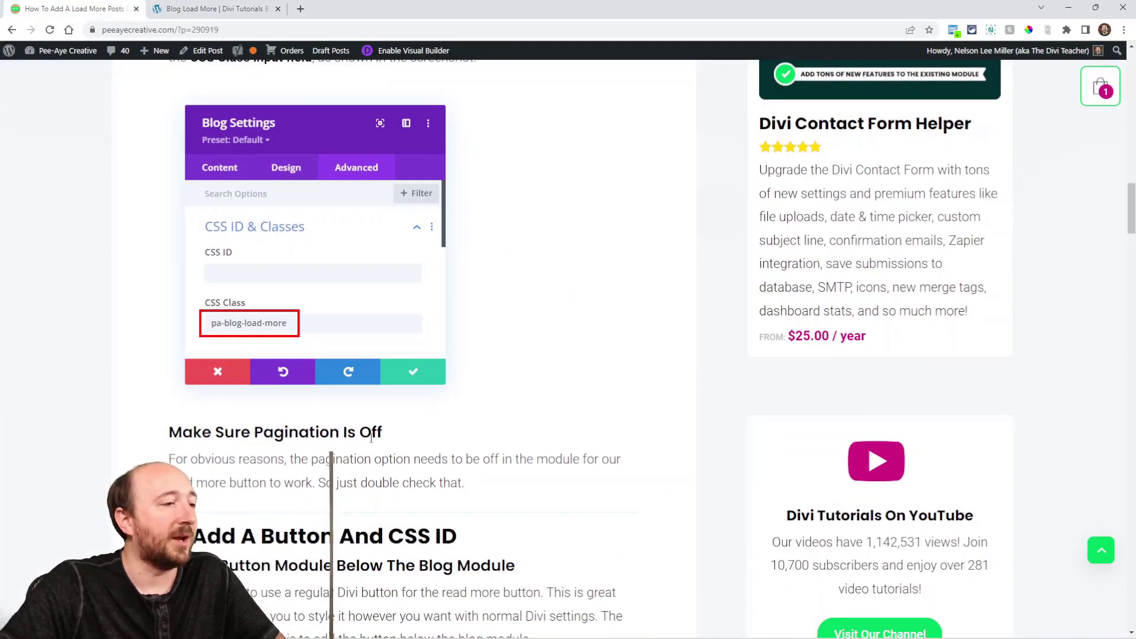
{"action": "left_click", "coordinate": [217, 10]}
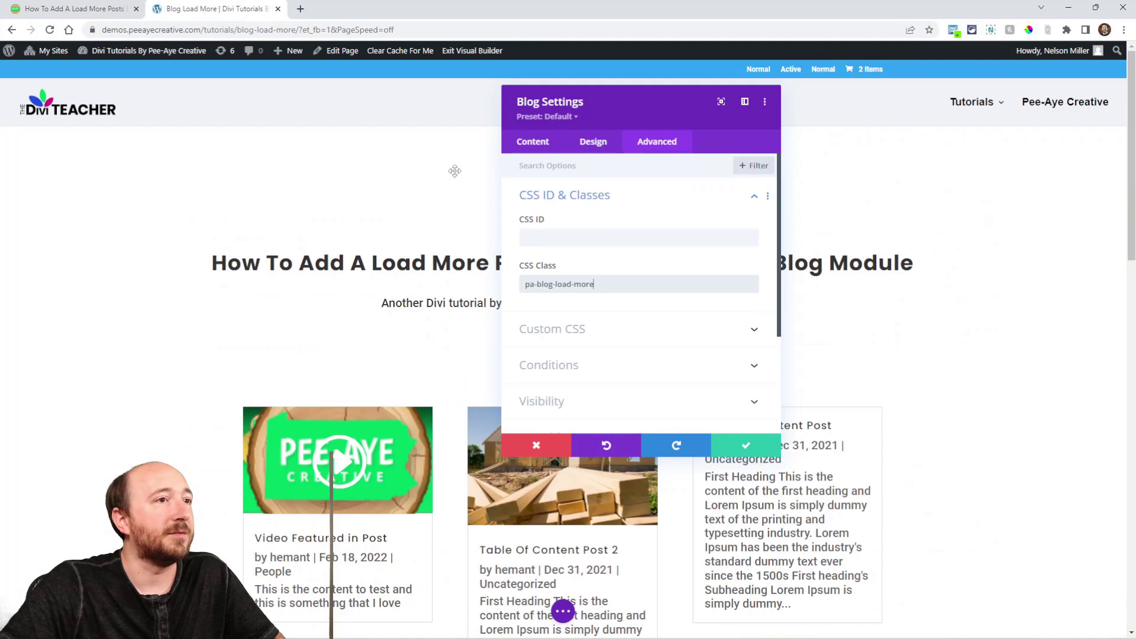
{"action": "left_click", "coordinate": [533, 142]}
{"action": "left_click", "coordinate": [545, 232]}
{"action": "scroll", "coordinate": [613, 319], "scroll_direction": "down", "scroll_amount": 3}
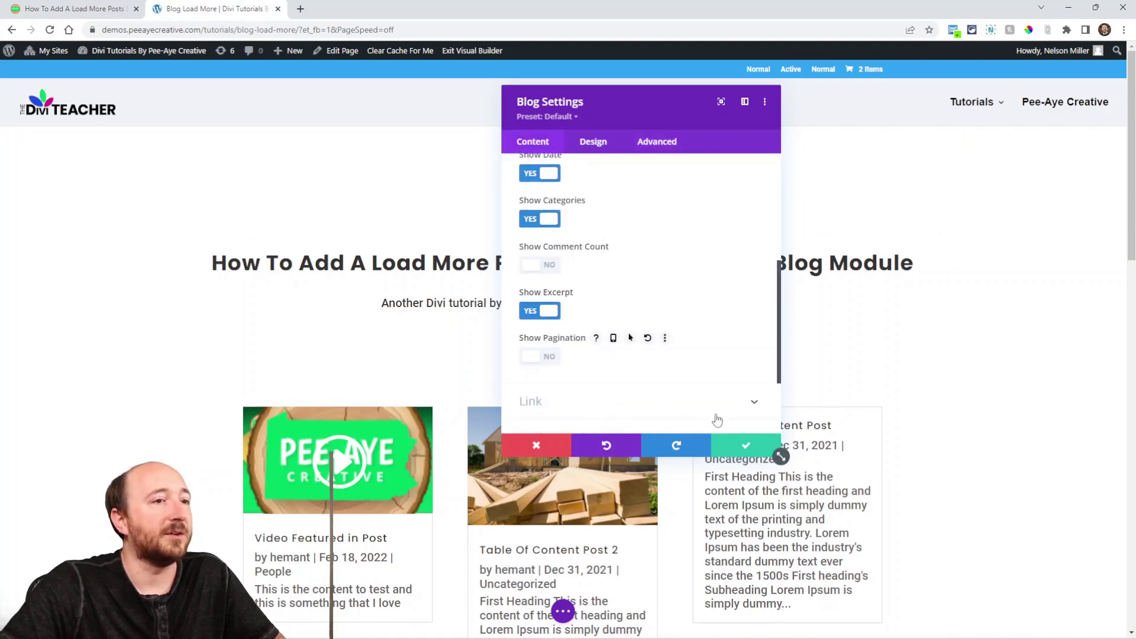
Step: Save and close the Blog module settings, then scroll down the builder page
{"action": "left_click", "coordinate": [740, 446]}
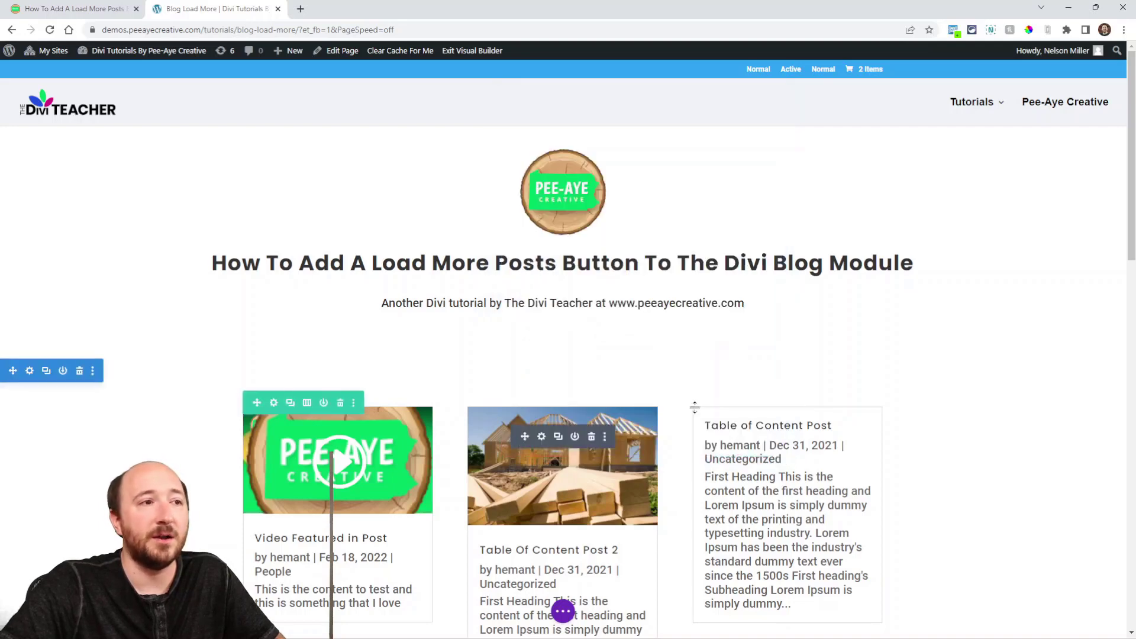
{"action": "scroll", "coordinate": [672, 381], "scroll_direction": "down", "scroll_amount": 6}
{"action": "scroll", "coordinate": [672, 381], "scroll_direction": "down", "scroll_amount": 1}
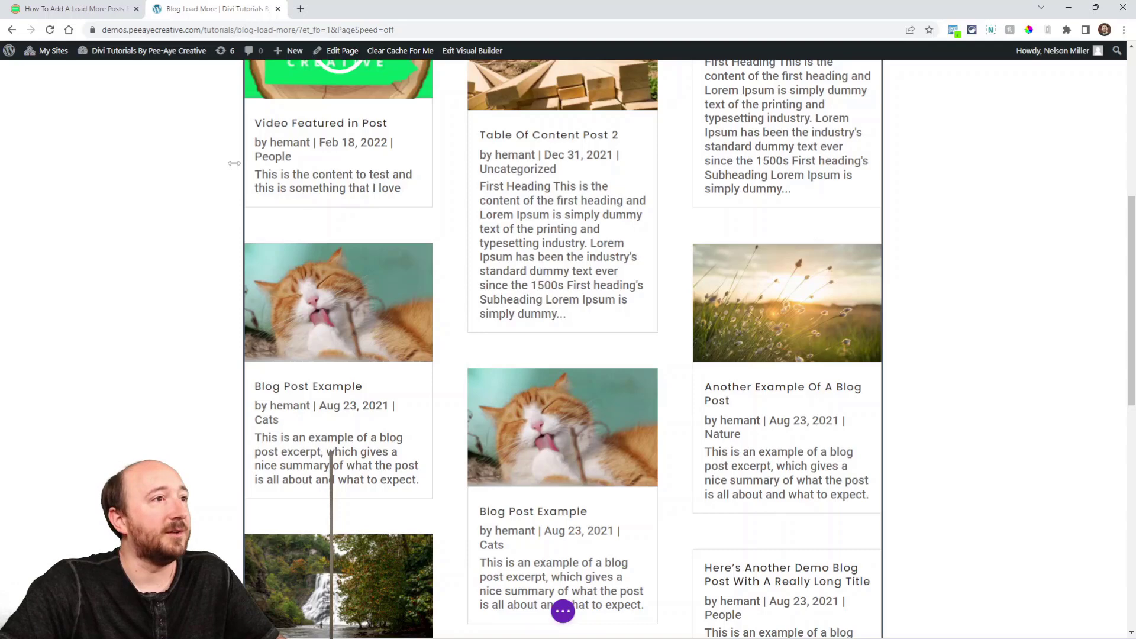
Step: Read tutorial step 2 and copy the CSS ID 'pa_load_more', then return to the demo page
{"action": "left_click", "coordinate": [52, 8]}
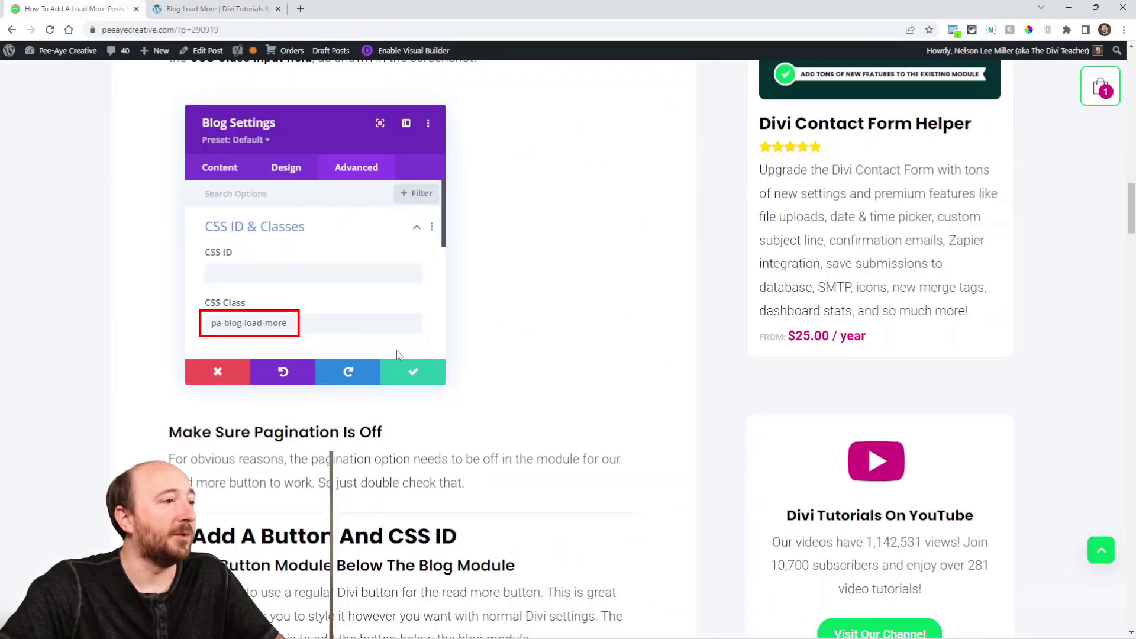
{"action": "scroll", "coordinate": [390, 351], "scroll_direction": "down", "scroll_amount": 5}
{"action": "scroll", "coordinate": [390, 351], "scroll_direction": "down", "scroll_amount": 2}
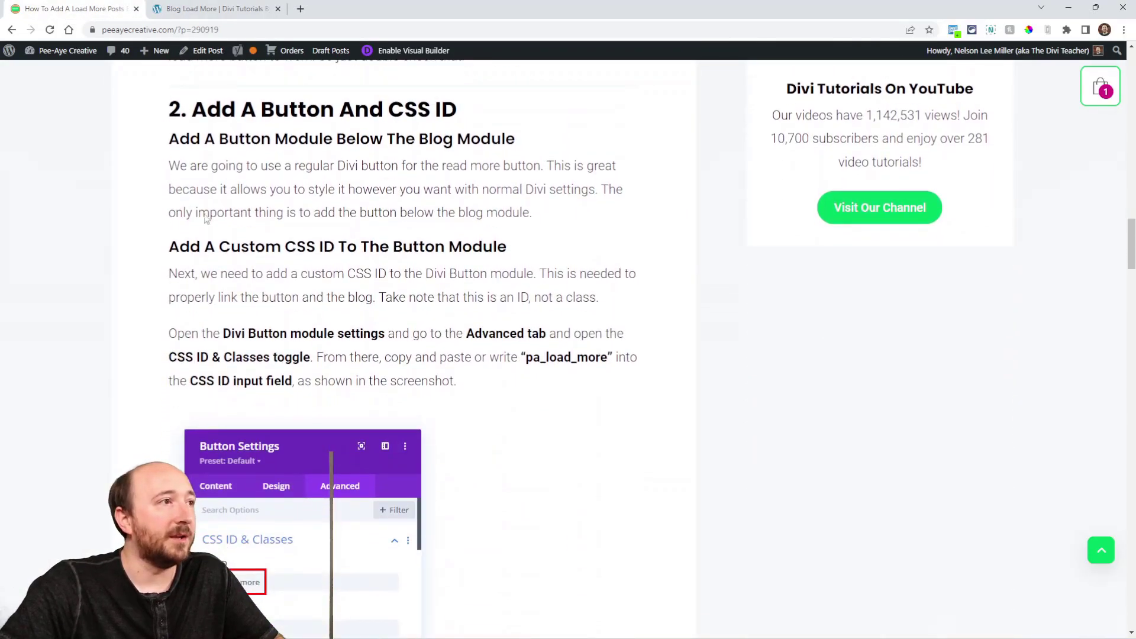
{"action": "left_click_drag", "start_coordinate": [169, 139], "coordinate": [507, 140]}
{"action": "left_click", "coordinate": [312, 252]}
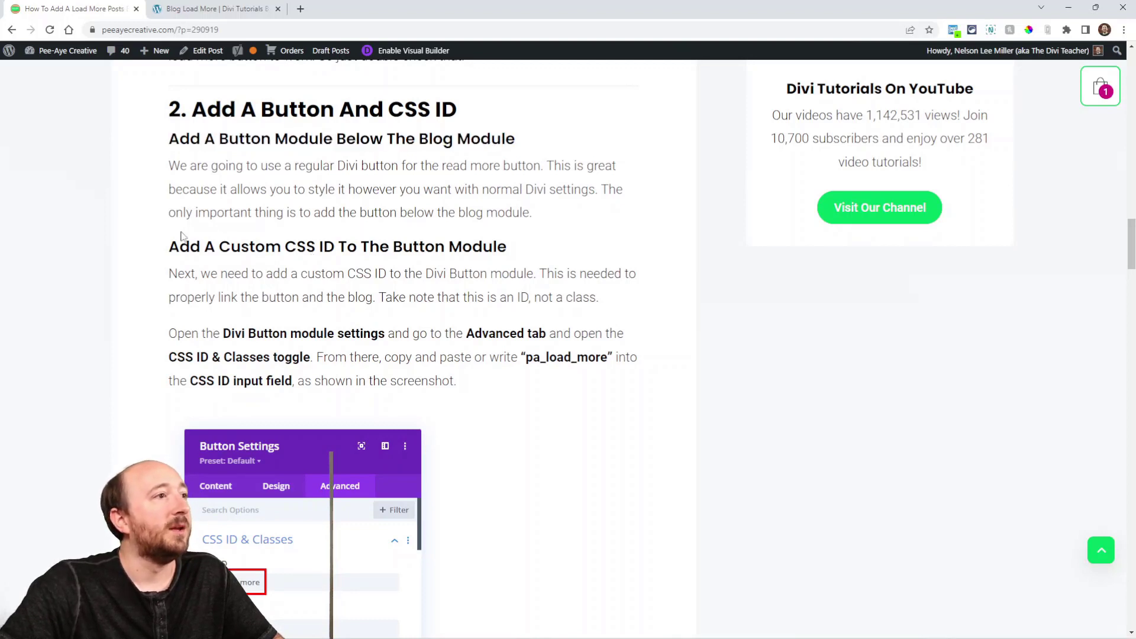
{"action": "left_click_drag", "start_coordinate": [169, 249], "coordinate": [511, 256]}
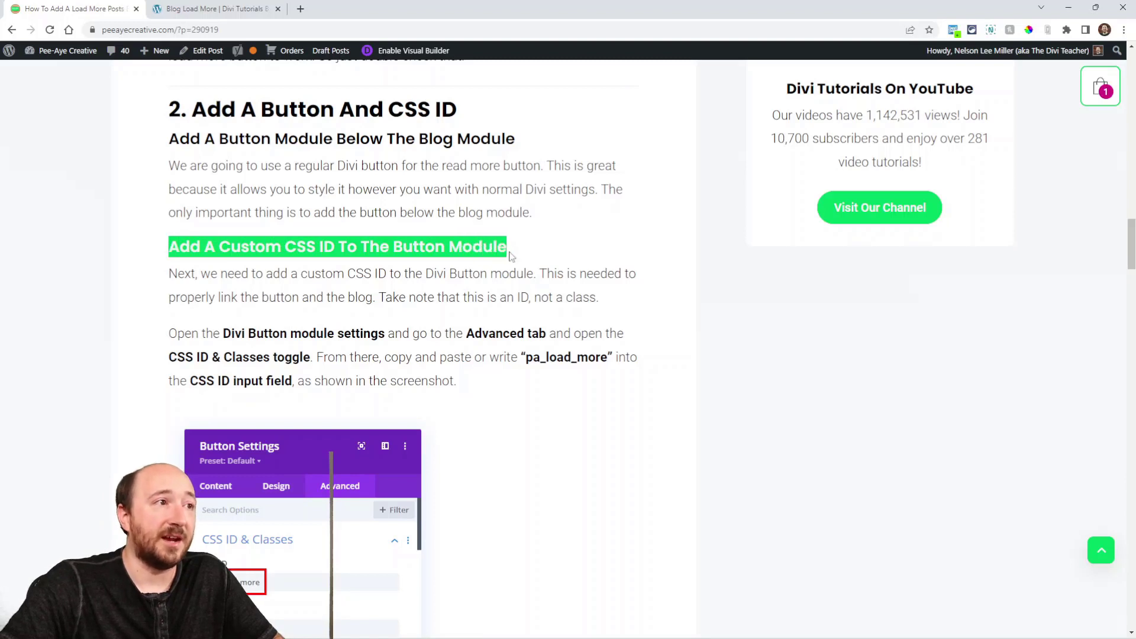
{"action": "left_click", "coordinate": [449, 325]}
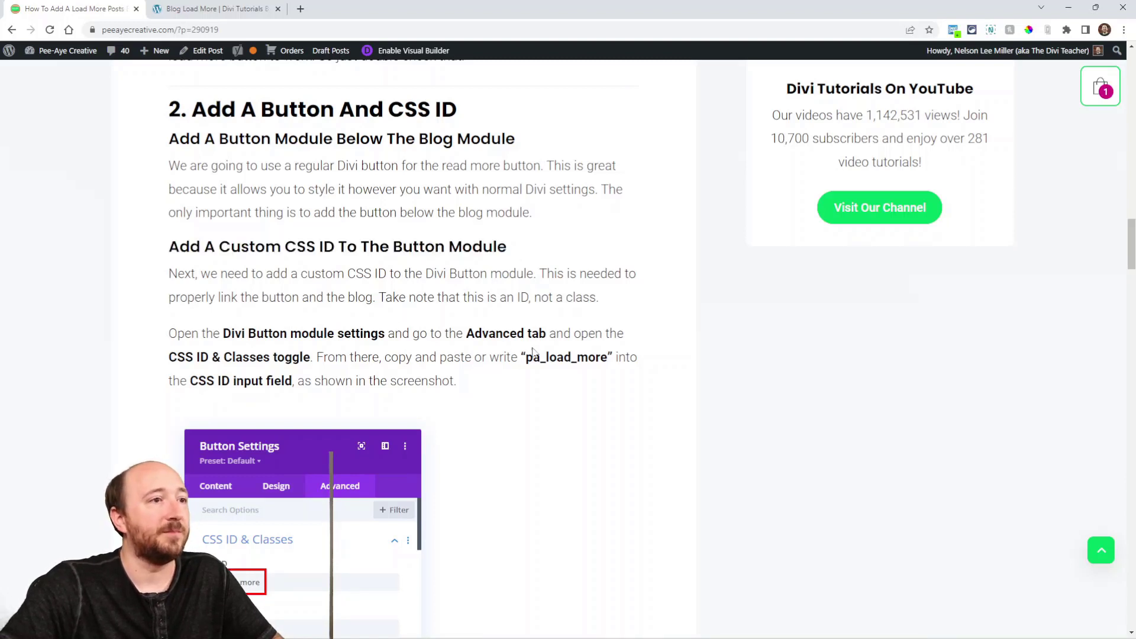
{"action": "left_click_drag", "start_coordinate": [525, 359], "coordinate": [604, 356]}
{"action": "key", "text": "ctrl+c"}
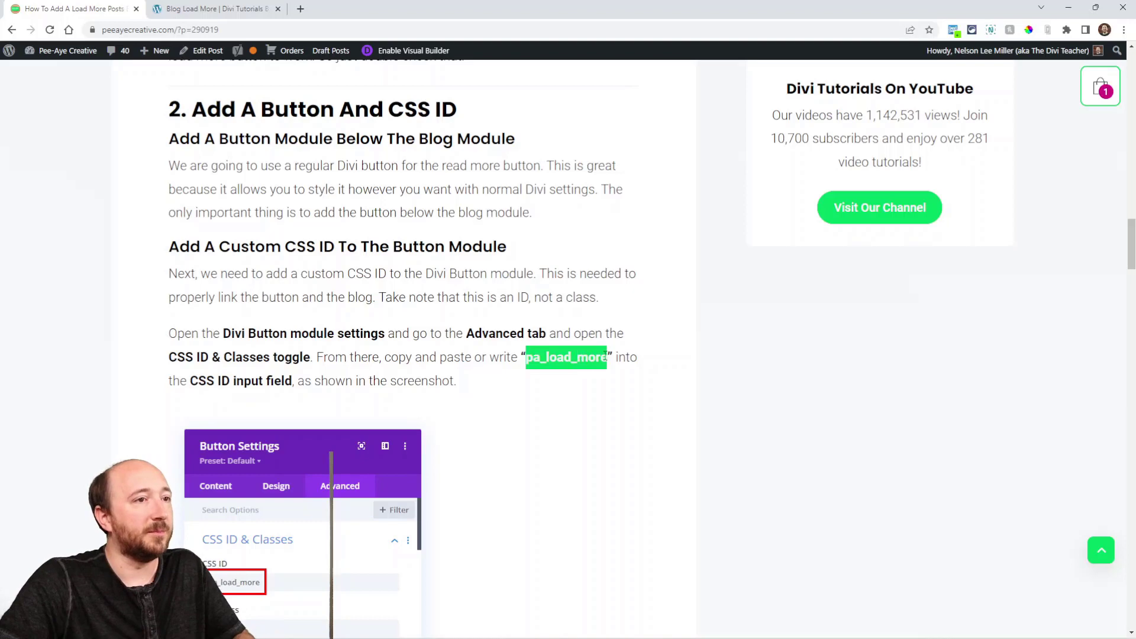
{"action": "scroll", "coordinate": [430, 353], "scroll_direction": "down", "scroll_amount": 3}
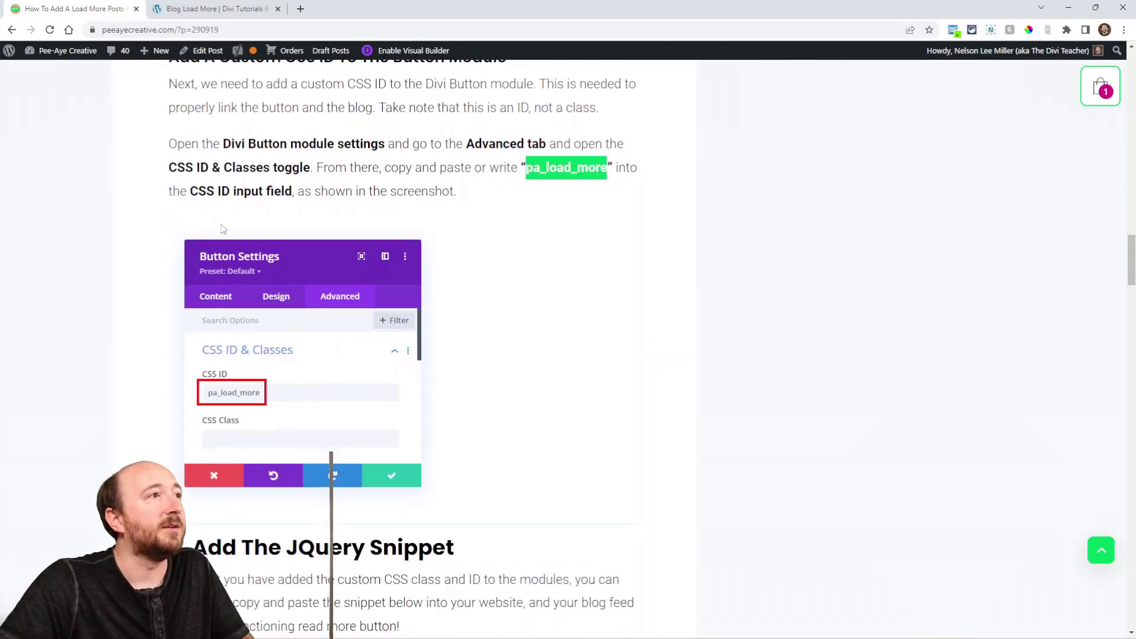
{"action": "left_click", "coordinate": [195, 9]}
Step: Add a Button module below the blog grid and set its alignment to center
{"action": "scroll", "coordinate": [584, 336], "scroll_direction": "down", "scroll_amount": 10}
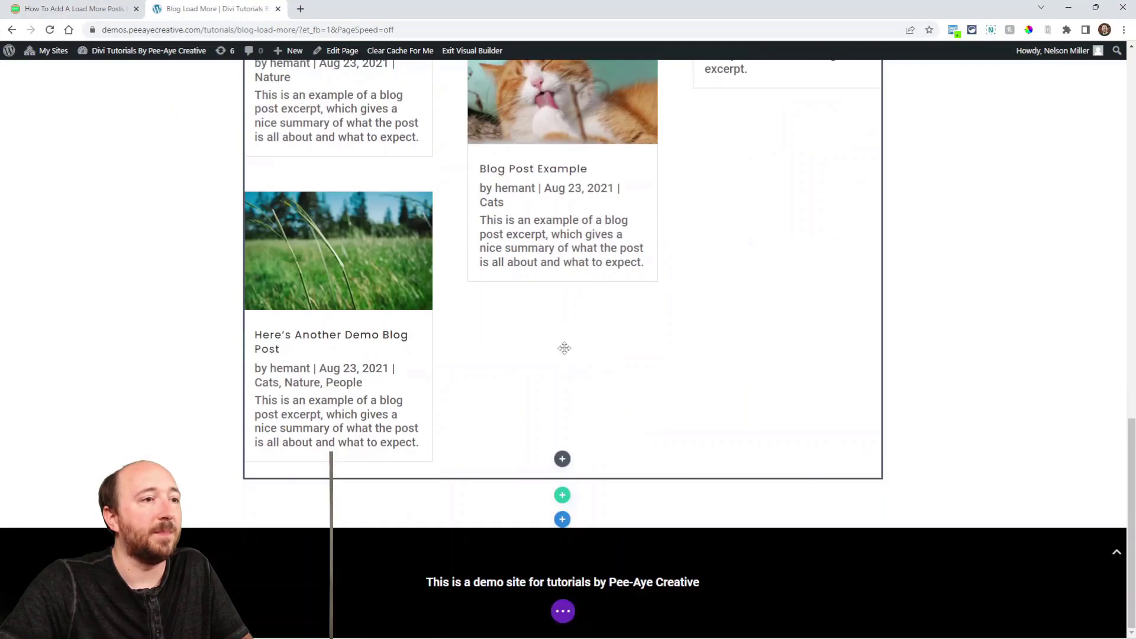
{"action": "left_click", "coordinate": [562, 459]}
{"action": "type", "text": "button"}
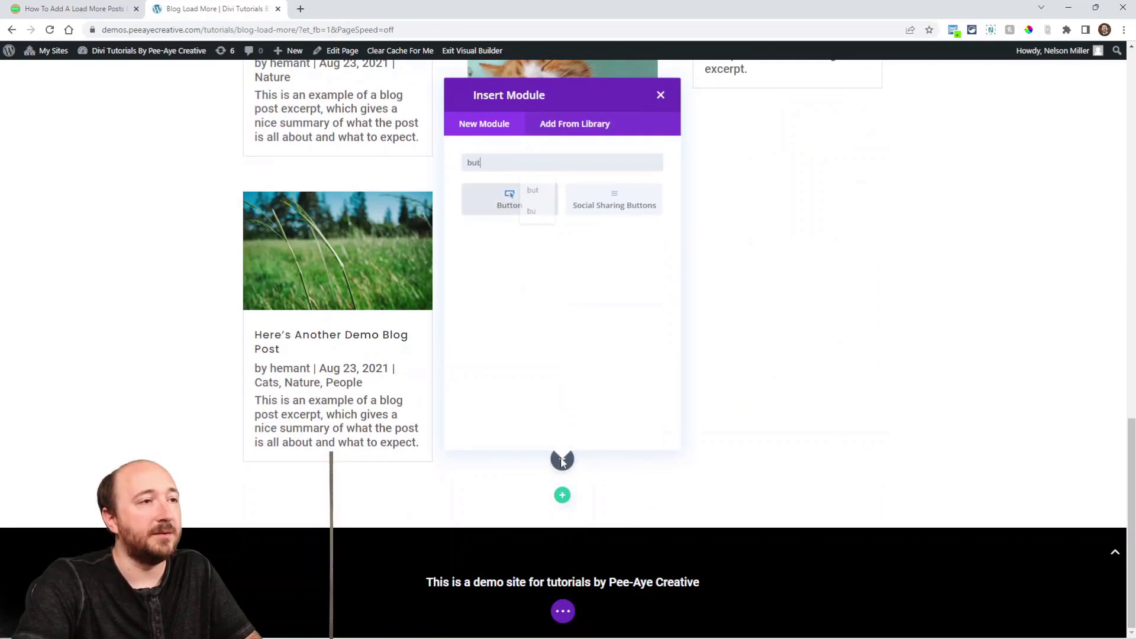
{"action": "left_click", "coordinate": [507, 197]}
{"action": "left_click", "coordinate": [595, 150]}
{"action": "left_click", "coordinate": [561, 201]}
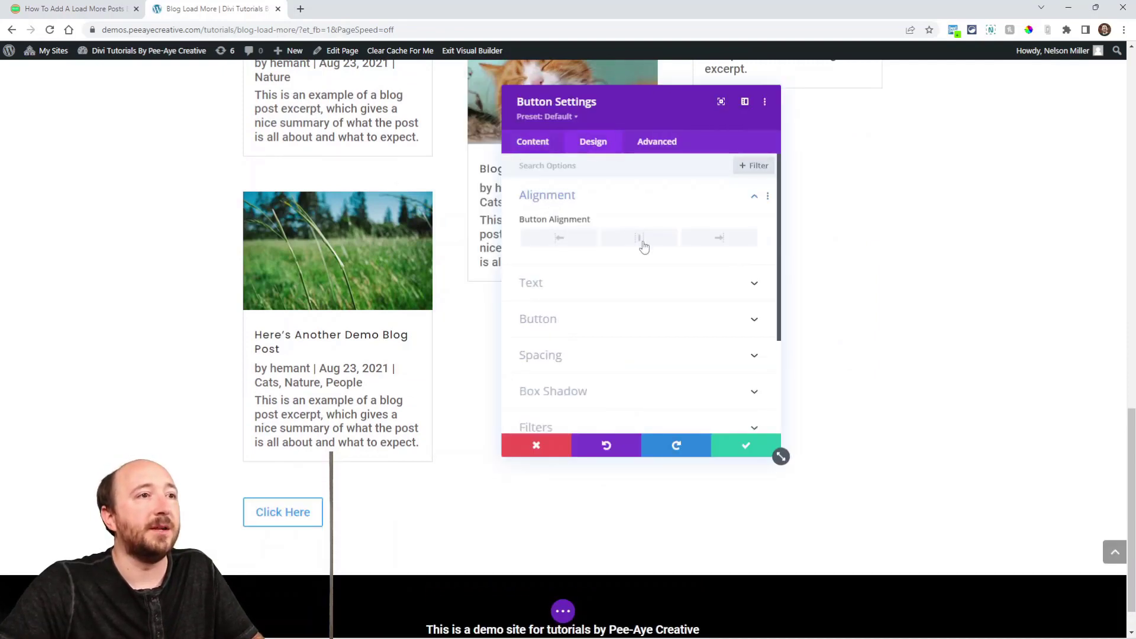
{"action": "left_click", "coordinate": [641, 240]}
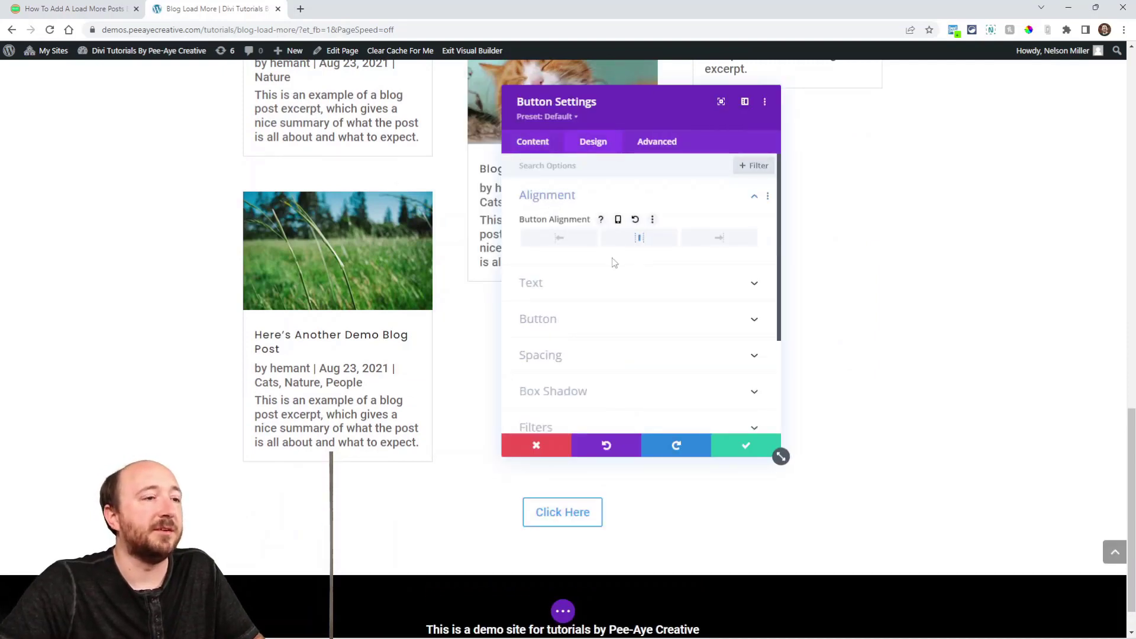
Step: Paste 'pa_load_more' as the button's CSS ID and save the button settings
{"action": "left_click", "coordinate": [631, 150]}
{"action": "left_click", "coordinate": [540, 196]}
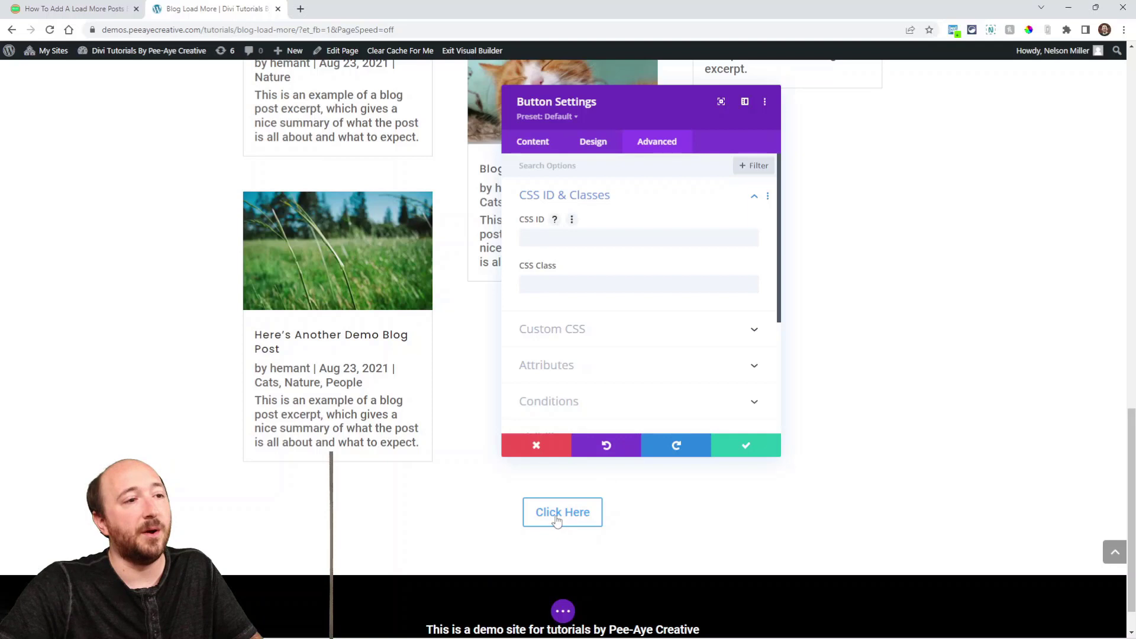
{"action": "key", "text": "ctrl+v"}
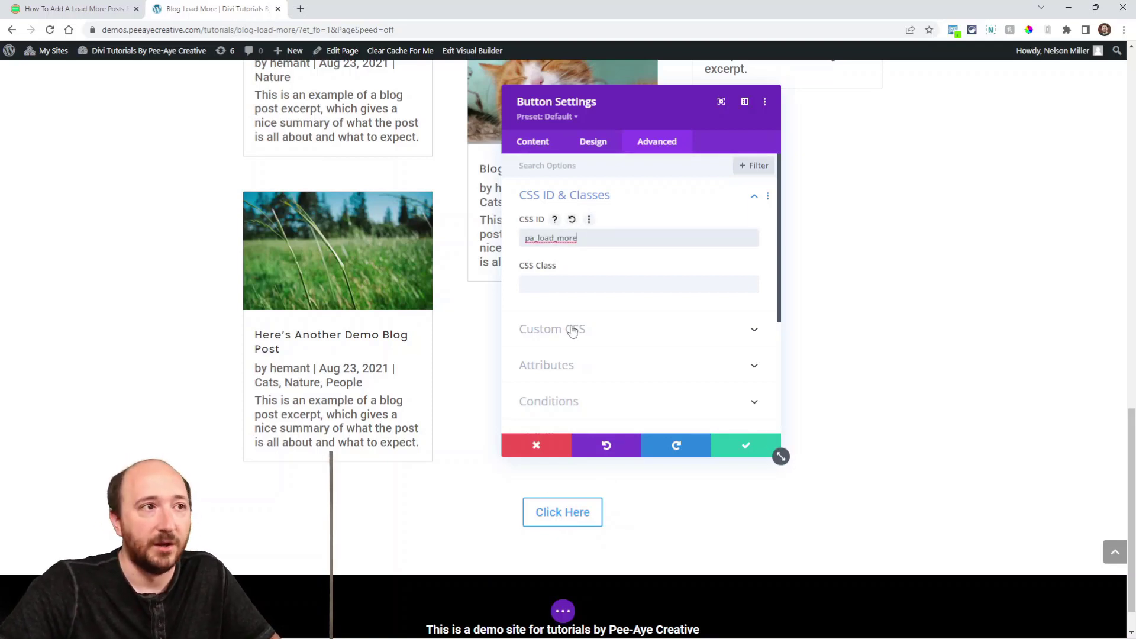
{"action": "left_click", "coordinate": [562, 287]}
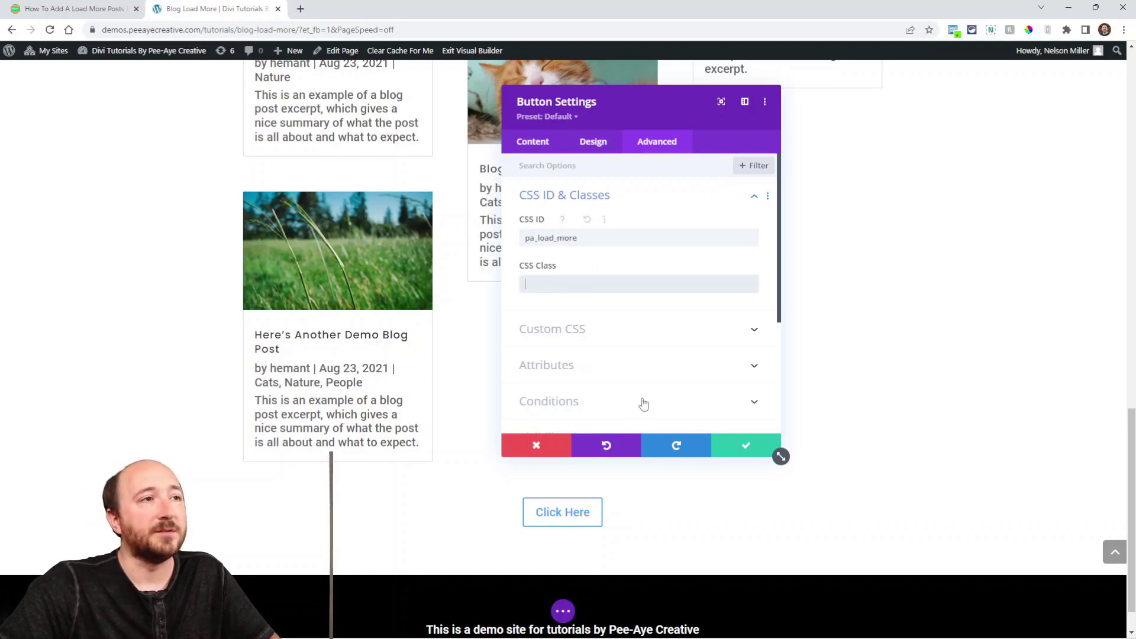
{"action": "left_click", "coordinate": [739, 444]}
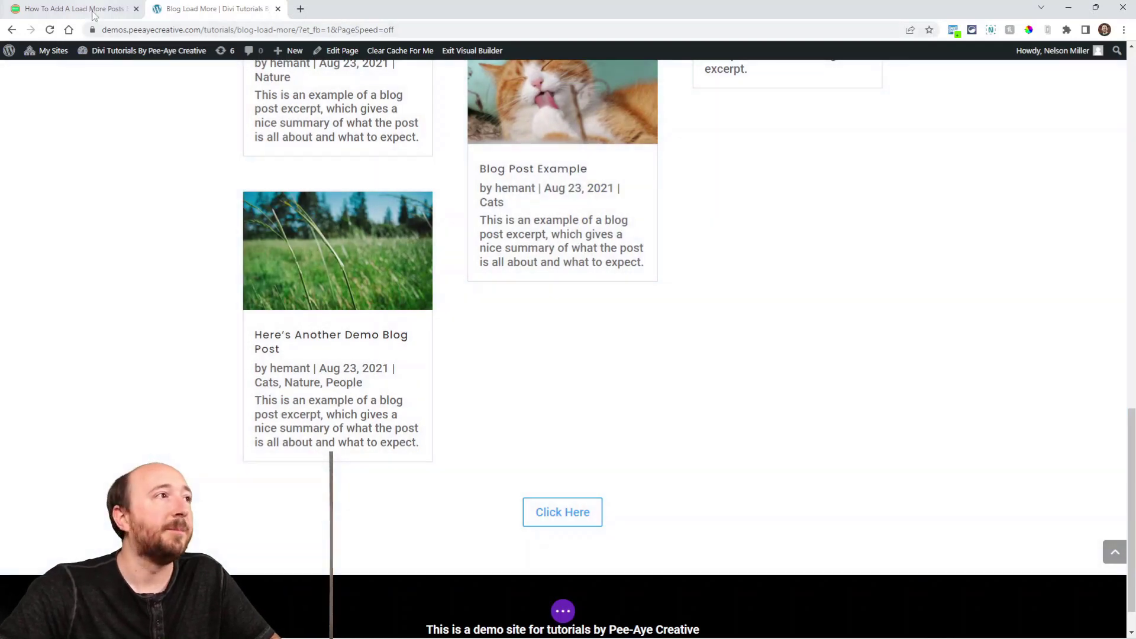
Step: Copy the jQuery load-more snippet from tutorial step 3, then return to the demo page
{"action": "left_click", "coordinate": [71, 8]}
{"action": "scroll", "coordinate": [509, 357], "scroll_direction": "down", "scroll_amount": 5}
{"action": "scroll", "coordinate": [509, 358], "scroll_direction": "down", "scroll_amount": 2}
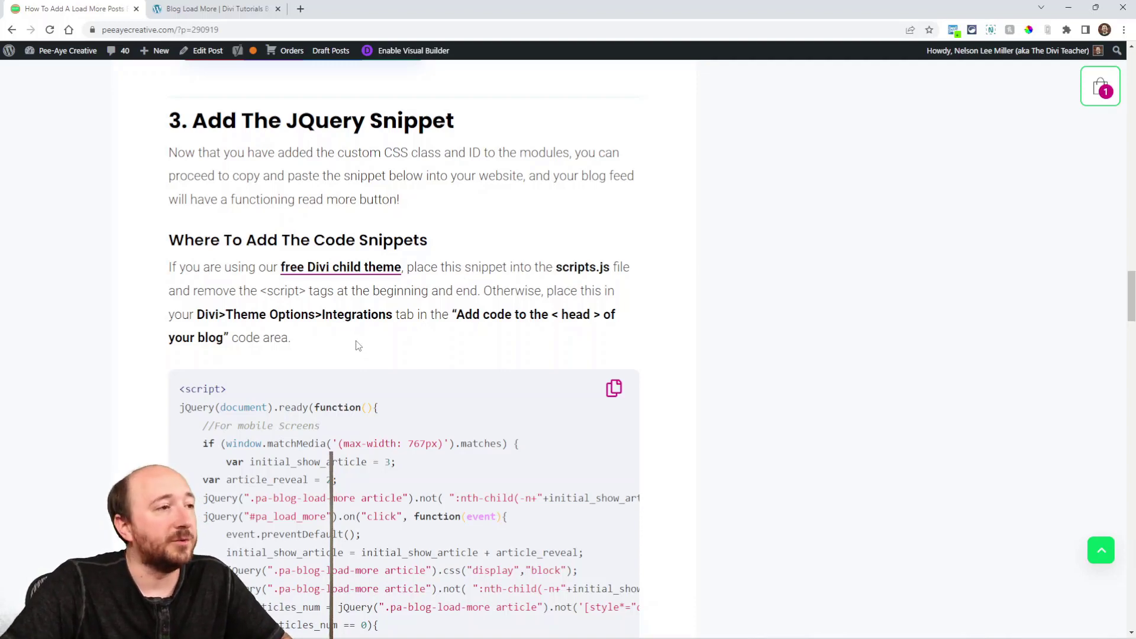
{"action": "scroll", "coordinate": [391, 326], "scroll_direction": "down", "scroll_amount": 3}
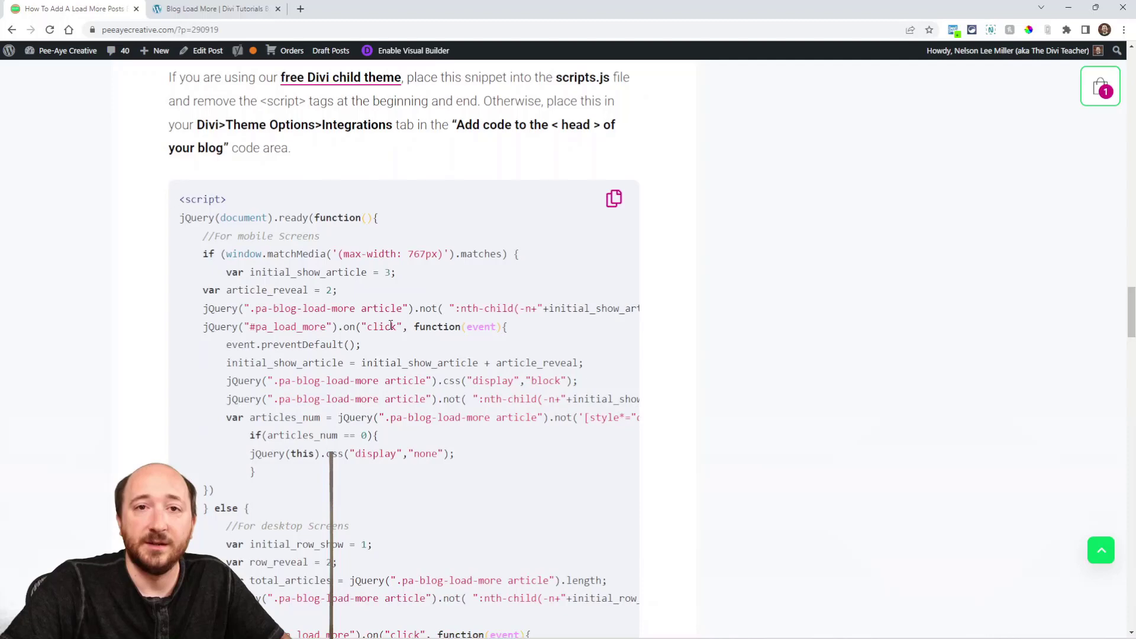
{"action": "scroll", "coordinate": [490, 304], "scroll_direction": "up", "scroll_amount": 2}
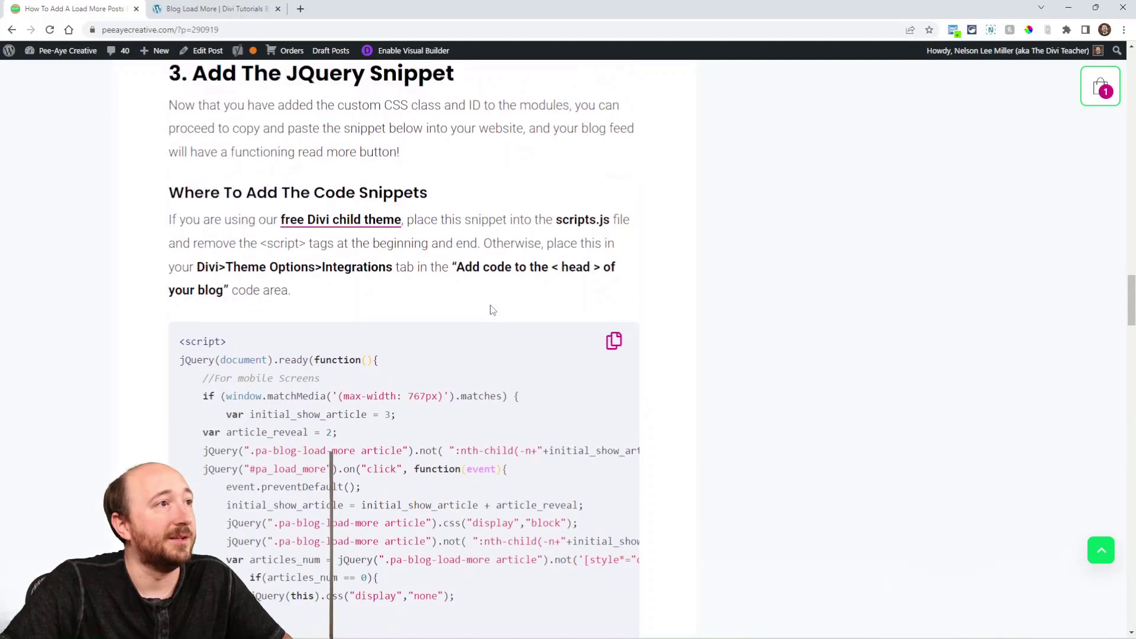
{"action": "left_click", "coordinate": [612, 346]}
{"action": "scroll", "coordinate": [275, 414], "scroll_direction": "down", "scroll_amount": 12}
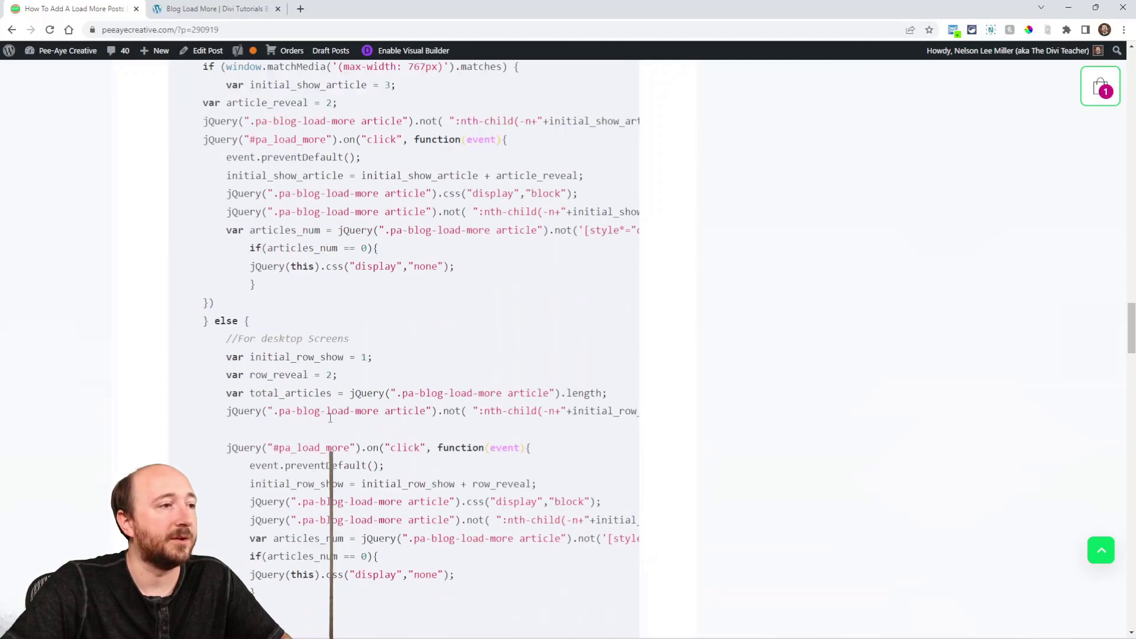
{"action": "scroll", "coordinate": [275, 414], "scroll_direction": "up", "scroll_amount": 8}
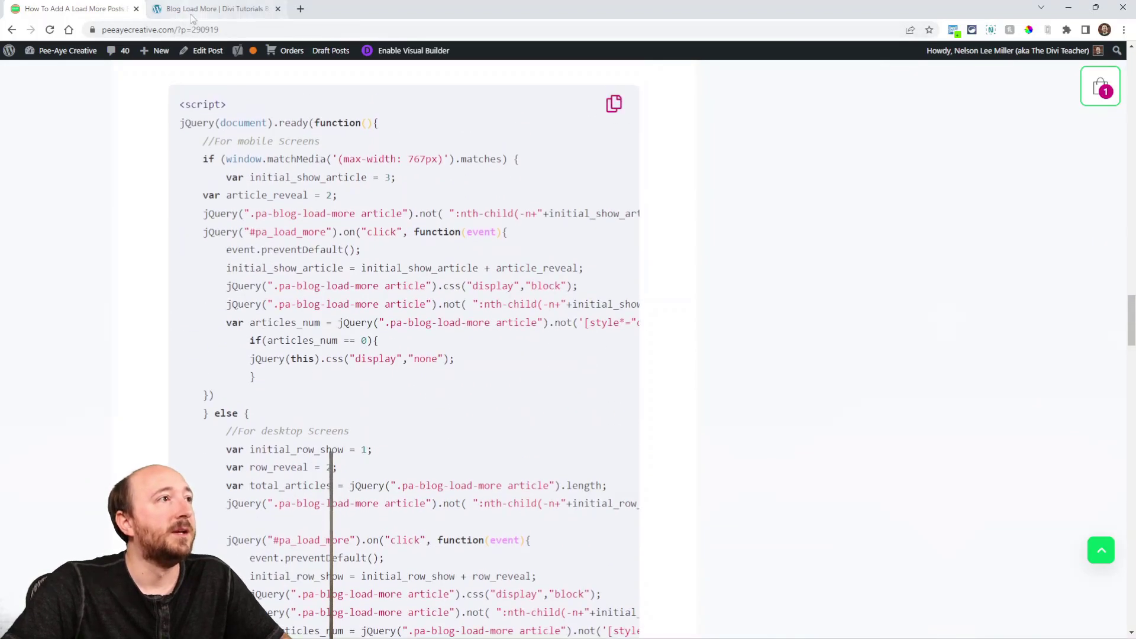
{"action": "left_click", "coordinate": [213, 9]}
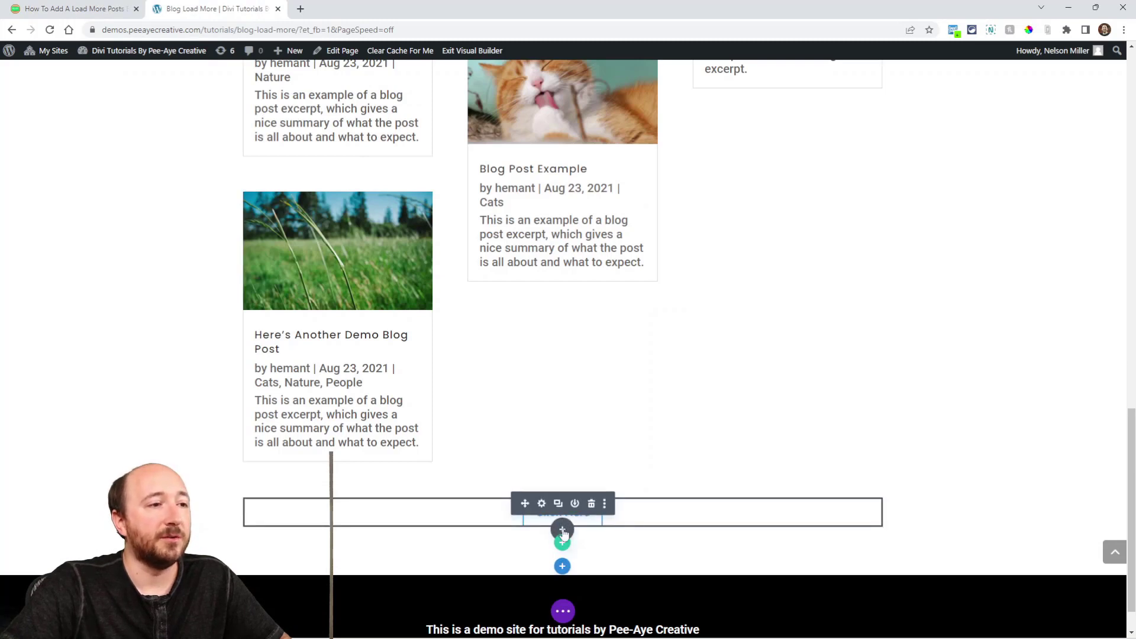
Step: Add a Code module below the button, paste the jQuery snippet, save, and return to the tutorial
{"action": "left_click", "coordinate": [564, 528]}
{"action": "type", "text": "code"}
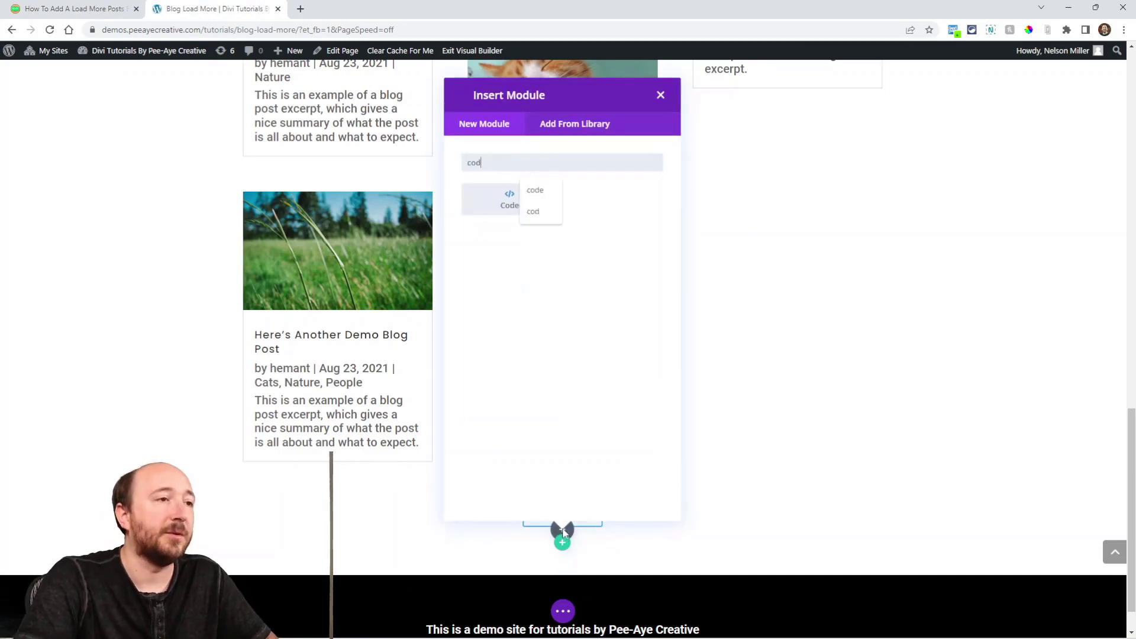
{"action": "left_click", "coordinate": [508, 207]}
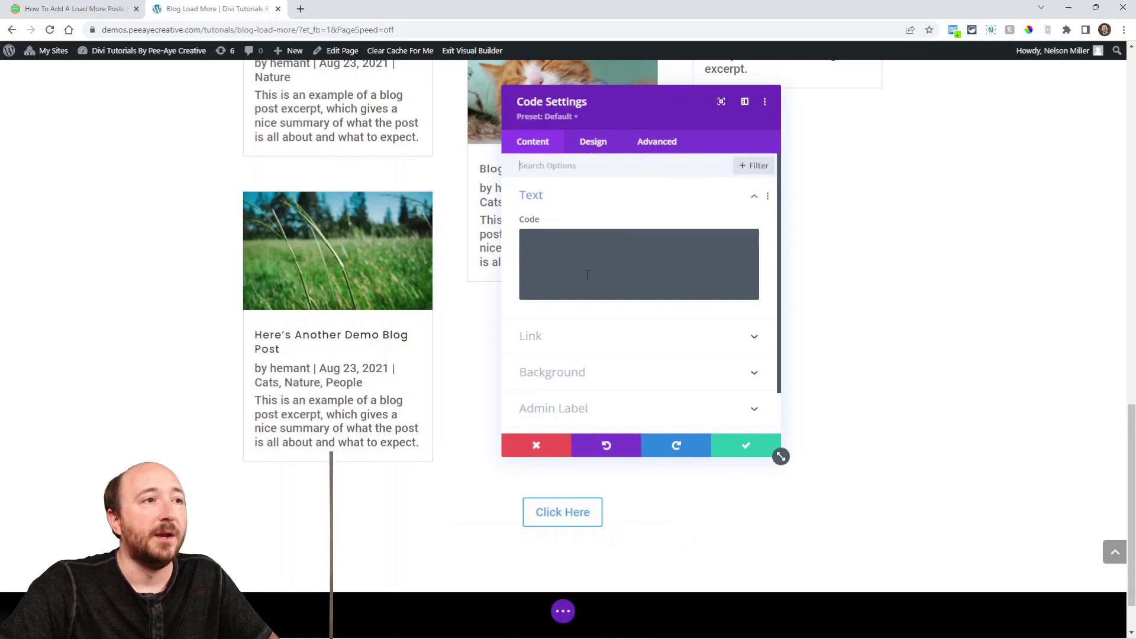
{"action": "left_click", "coordinate": [577, 266]}
{"action": "key", "text": "ctrl+v"}
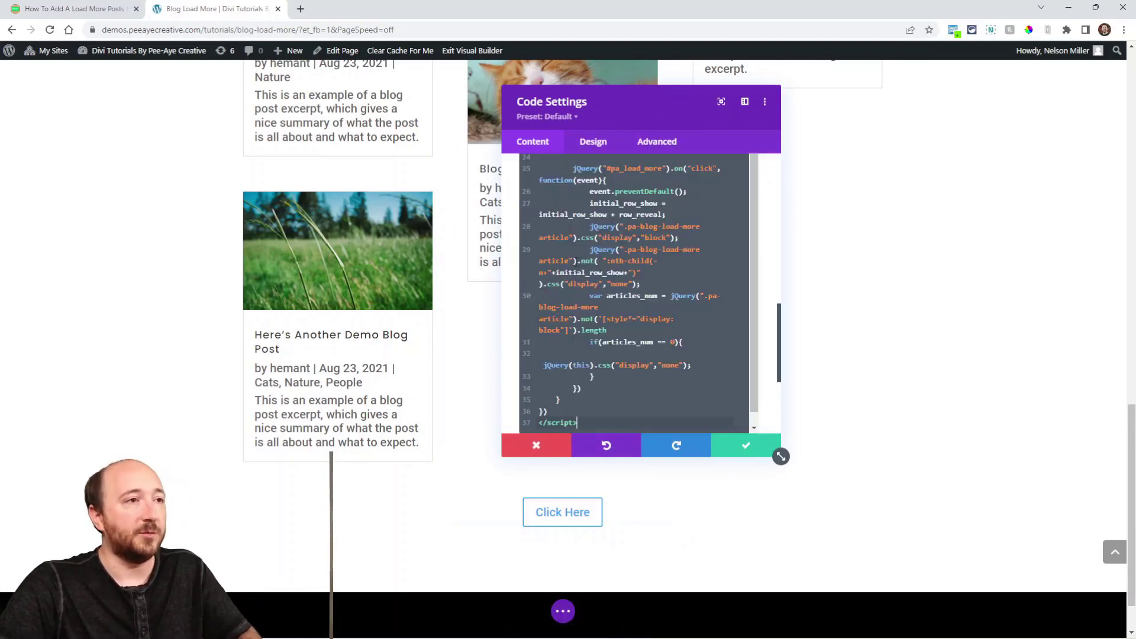
{"action": "left_click_drag", "start_coordinate": [780, 457], "coordinate": [861, 320]}
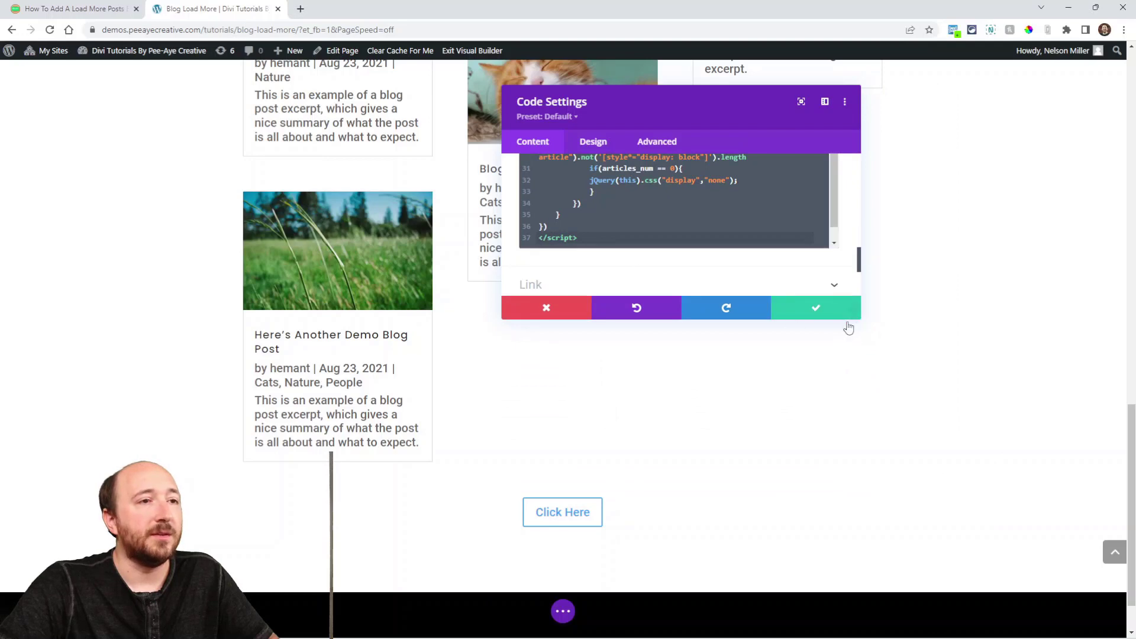
{"action": "left_click", "coordinate": [808, 307]}
{"action": "left_click", "coordinate": [55, 7]}
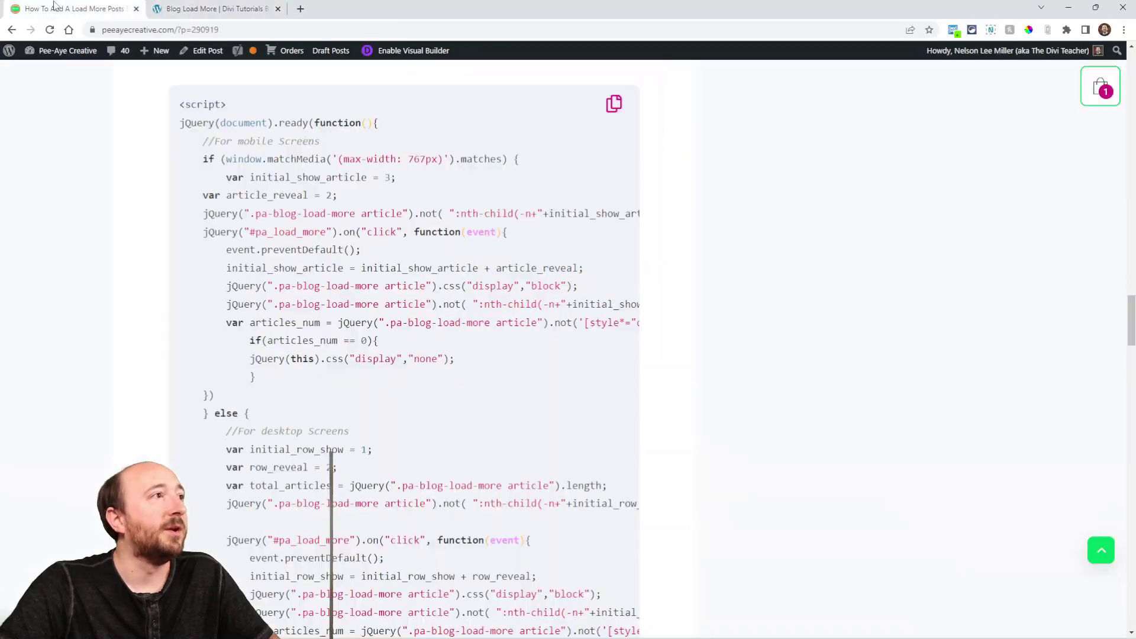
{"action": "scroll", "coordinate": [292, 243], "scroll_direction": "down", "scroll_amount": 7}
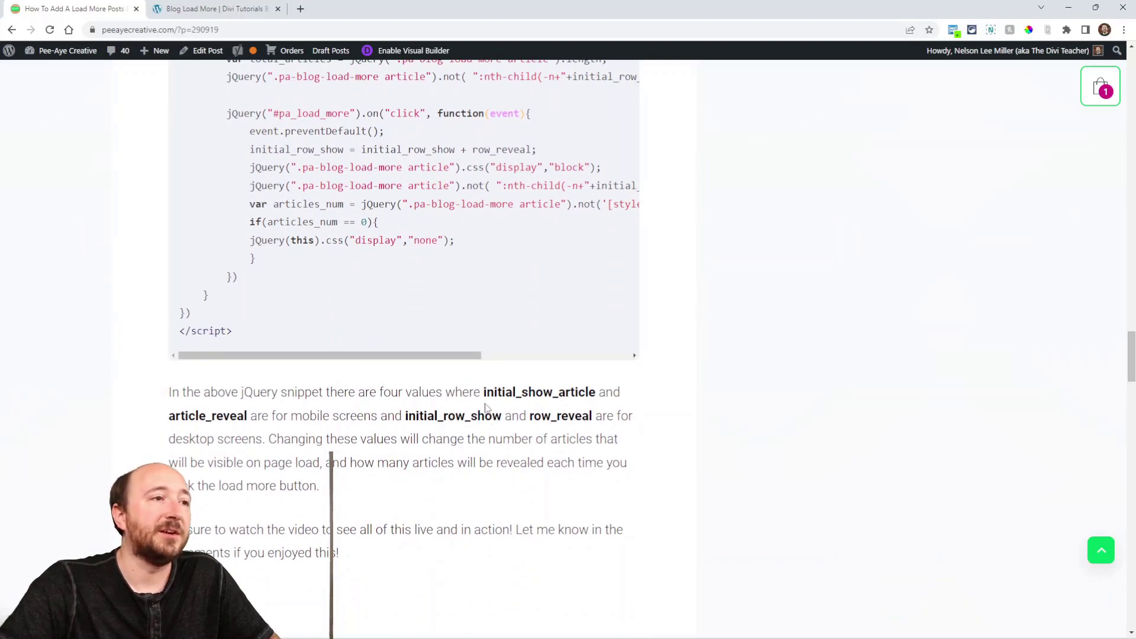
{"action": "left_click_drag", "start_coordinate": [484, 393], "coordinate": [597, 398]}
{"action": "left_click_drag", "start_coordinate": [247, 415], "coordinate": [165, 419]}
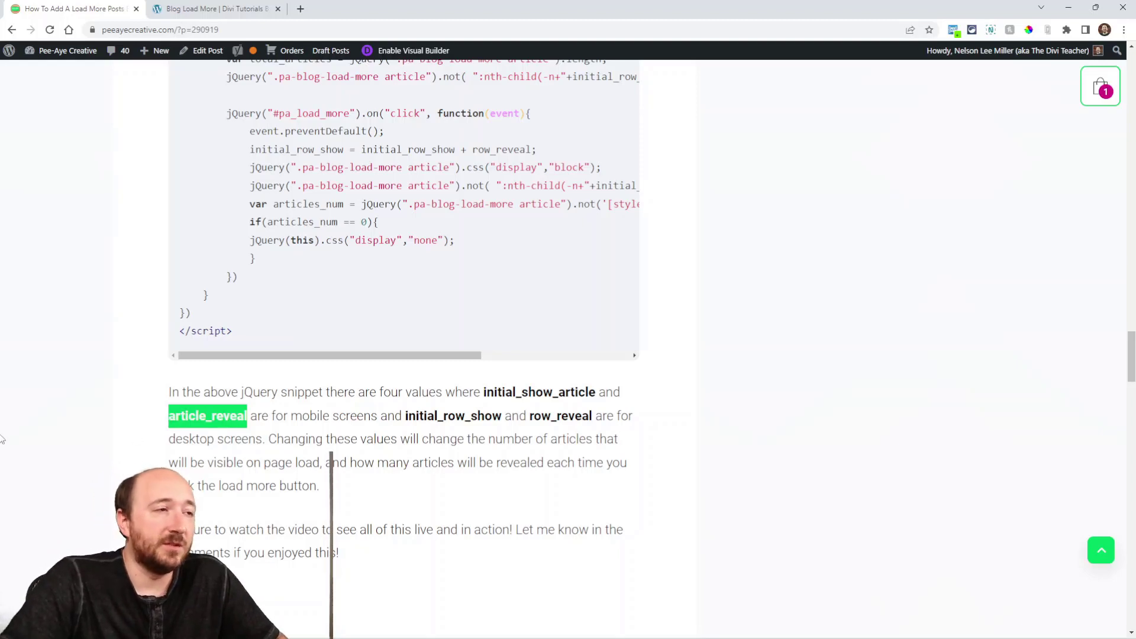
{"action": "scroll", "coordinate": [2, 519], "scroll_direction": "up", "scroll_amount": 1}
{"action": "scroll", "coordinate": [2, 519], "scroll_direction": "up", "scroll_amount": 4}
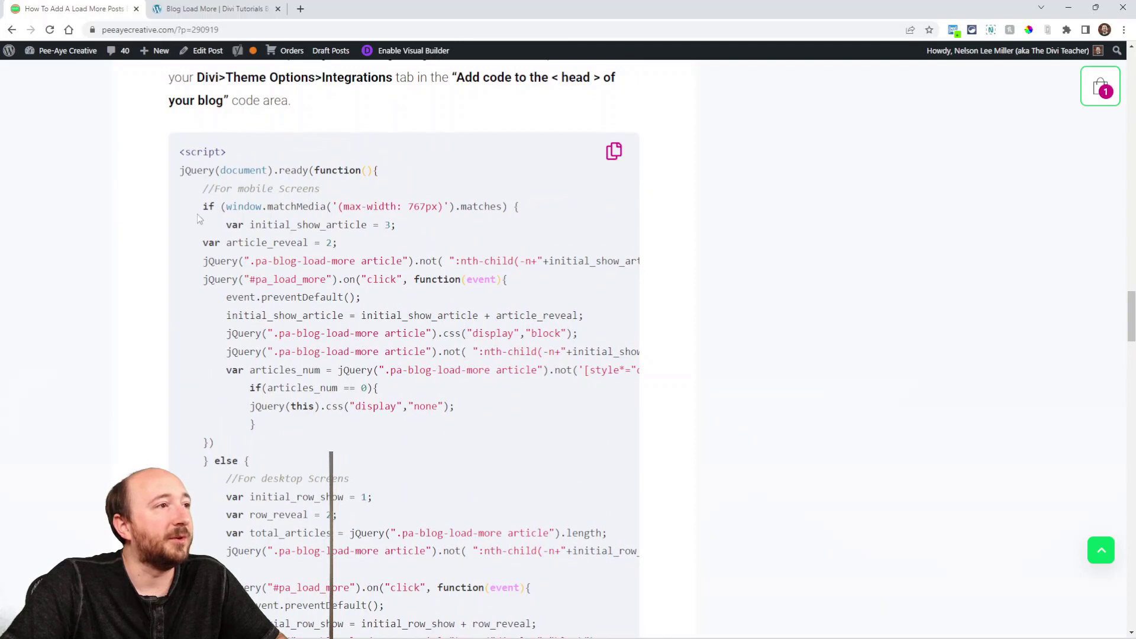
{"action": "left_click_drag", "start_coordinate": [204, 188], "coordinate": [322, 192]}
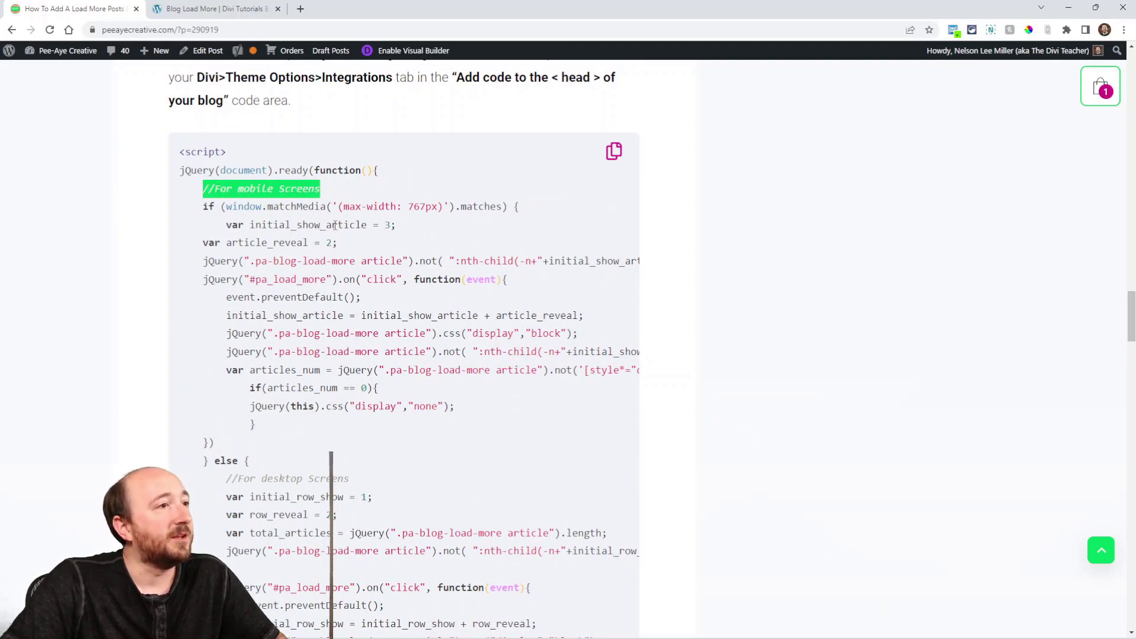
{"action": "double_click", "coordinate": [387, 225]}
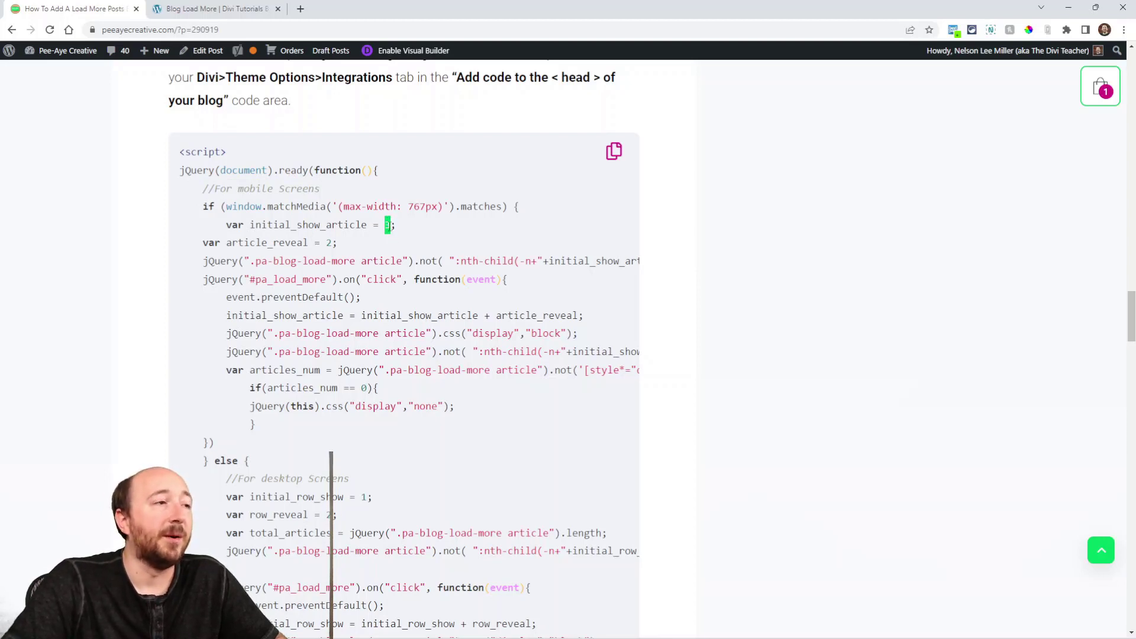
{"action": "left_click_drag", "start_coordinate": [228, 243], "coordinate": [308, 243]}
{"action": "double_click", "coordinate": [329, 243]}
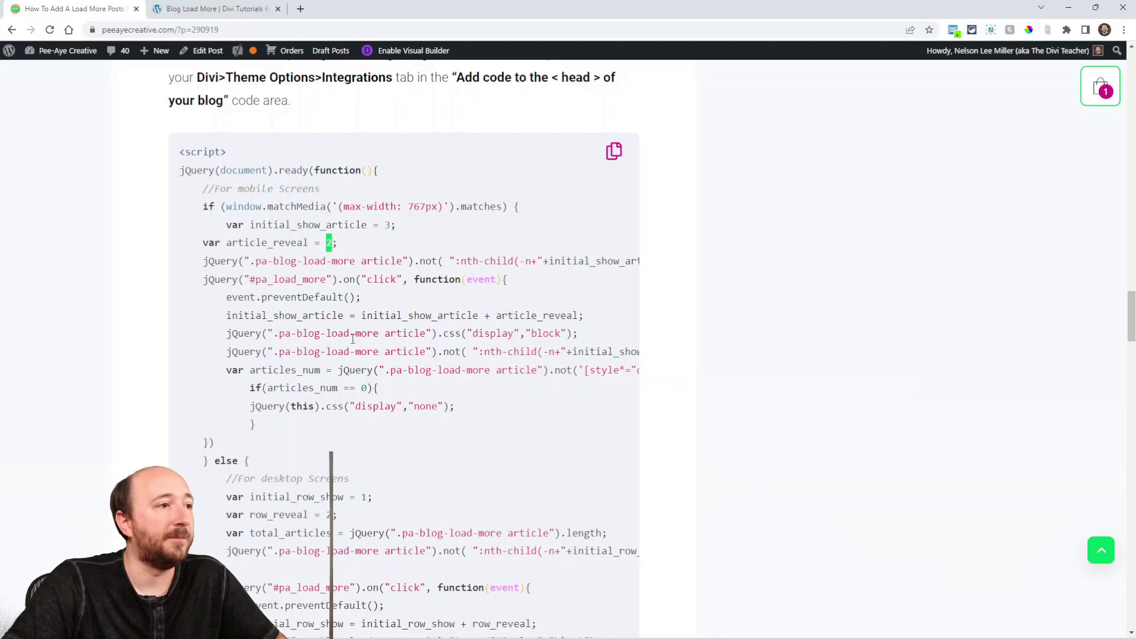
{"action": "scroll", "coordinate": [339, 278], "scroll_direction": "down", "scroll_amount": 4}
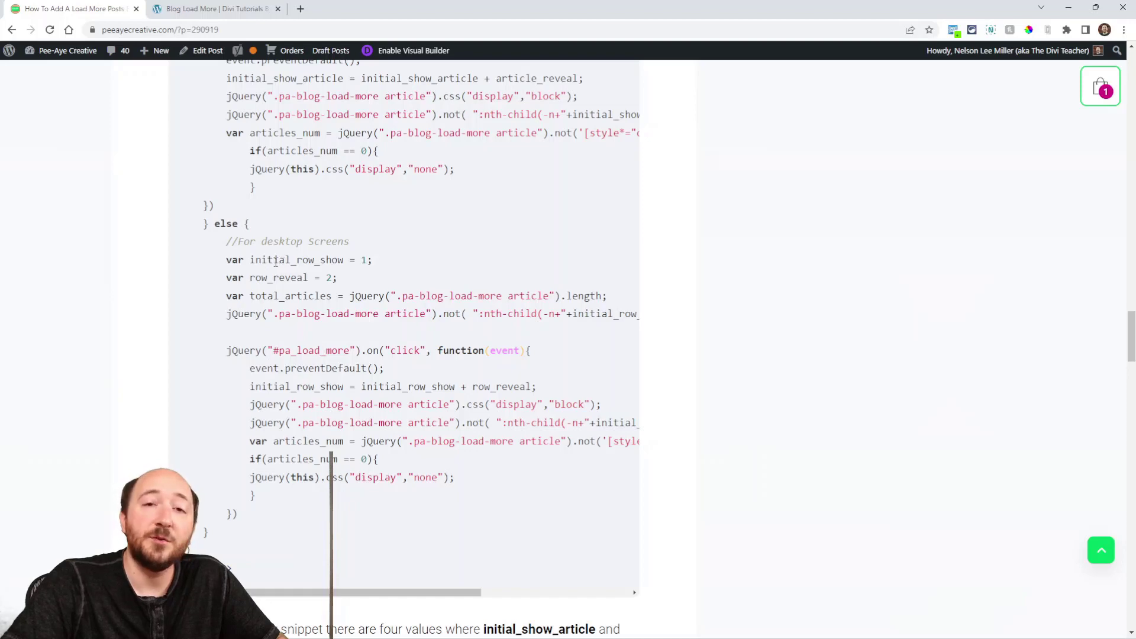
Step: Highlight the snippet's initial_row_show value 1 and row_reveal value 2
{"action": "left_click", "coordinate": [196, 9]}
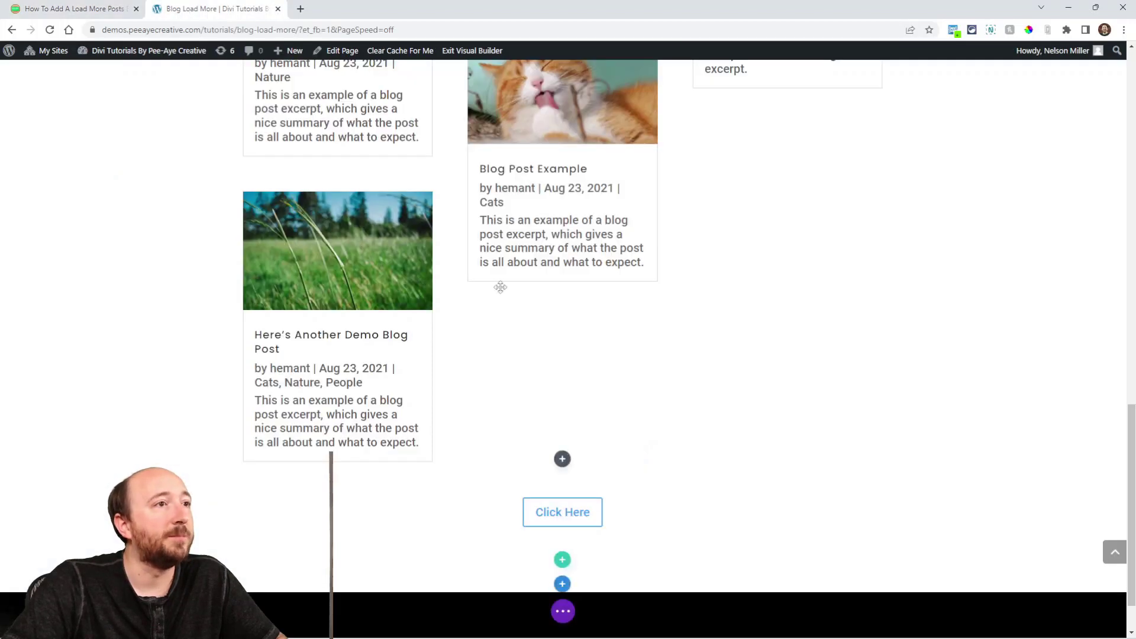
{"action": "scroll", "coordinate": [433, 414], "scroll_direction": "up", "scroll_amount": 15}
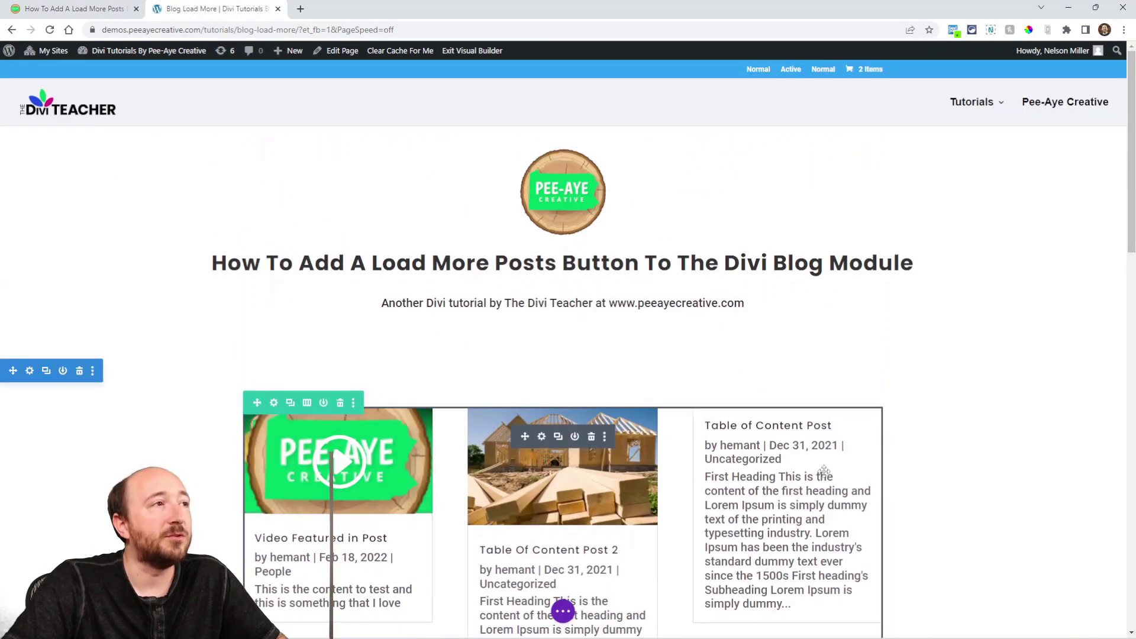
{"action": "left_click", "coordinate": [72, 9]}
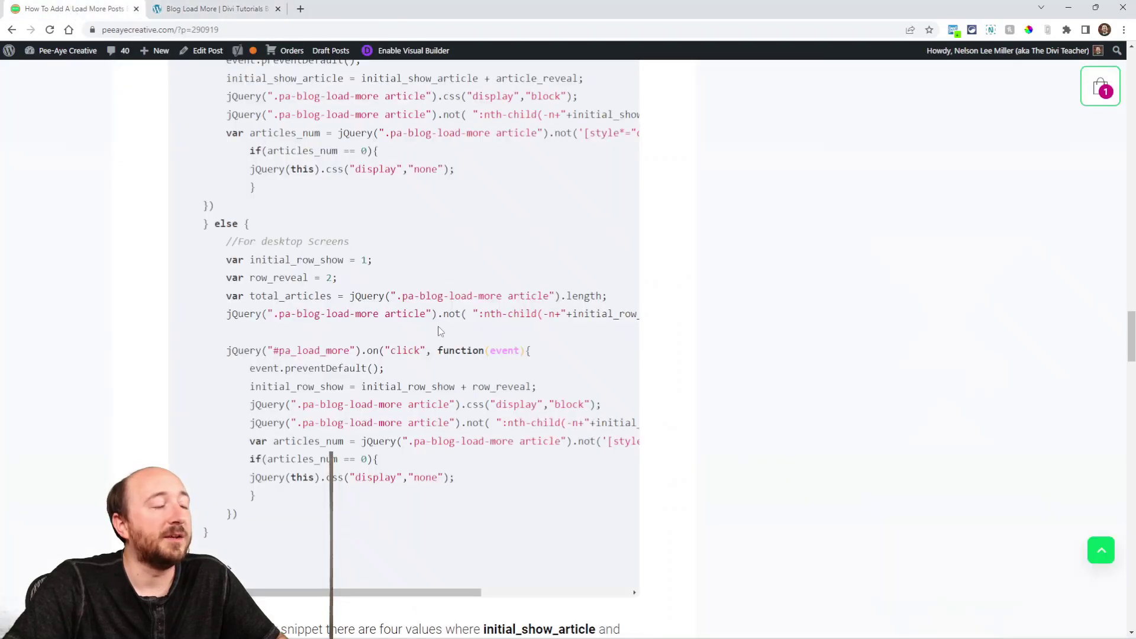
{"action": "double_click", "coordinate": [365, 259]}
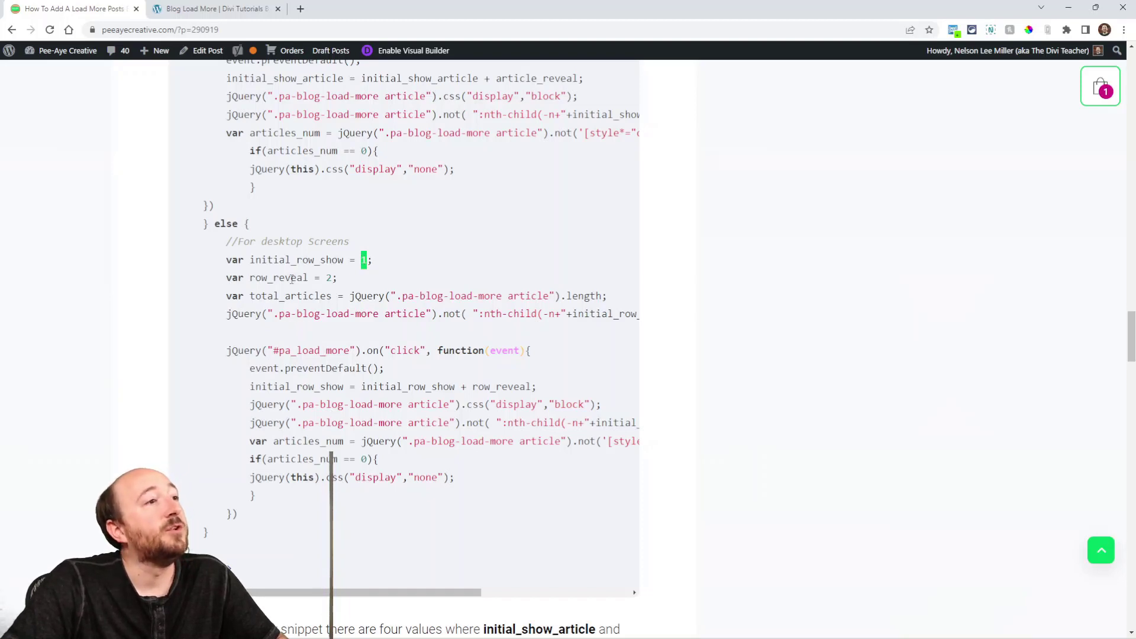
{"action": "double_click", "coordinate": [330, 278]}
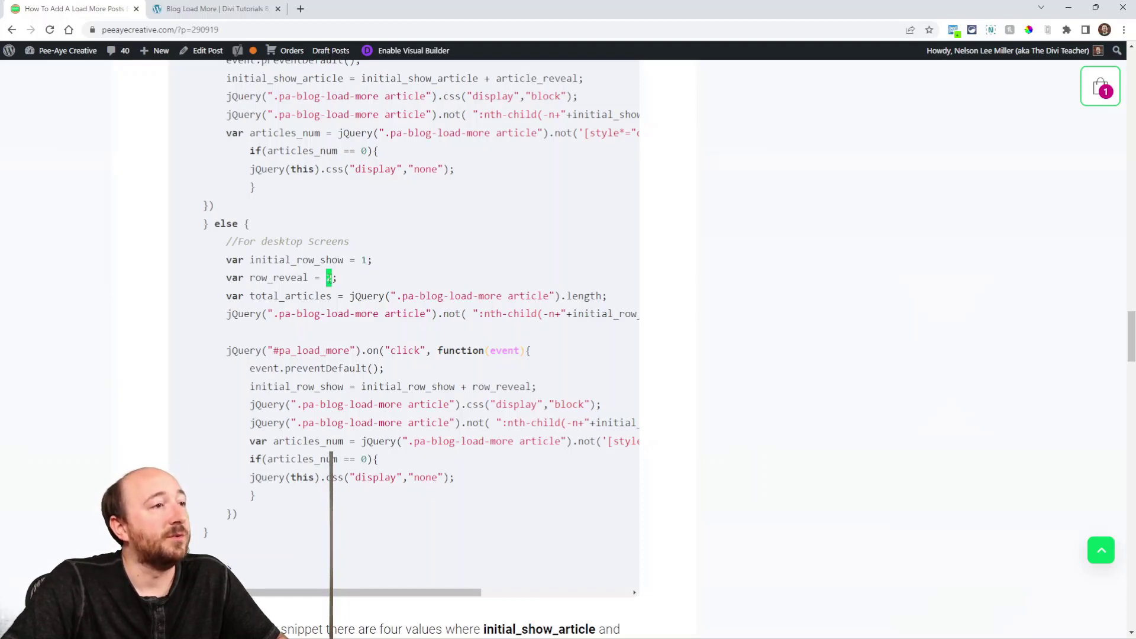
Step: Exit the Visual Builder and scroll the live page to the Click Here button below three posts
{"action": "left_click", "coordinate": [210, 11]}
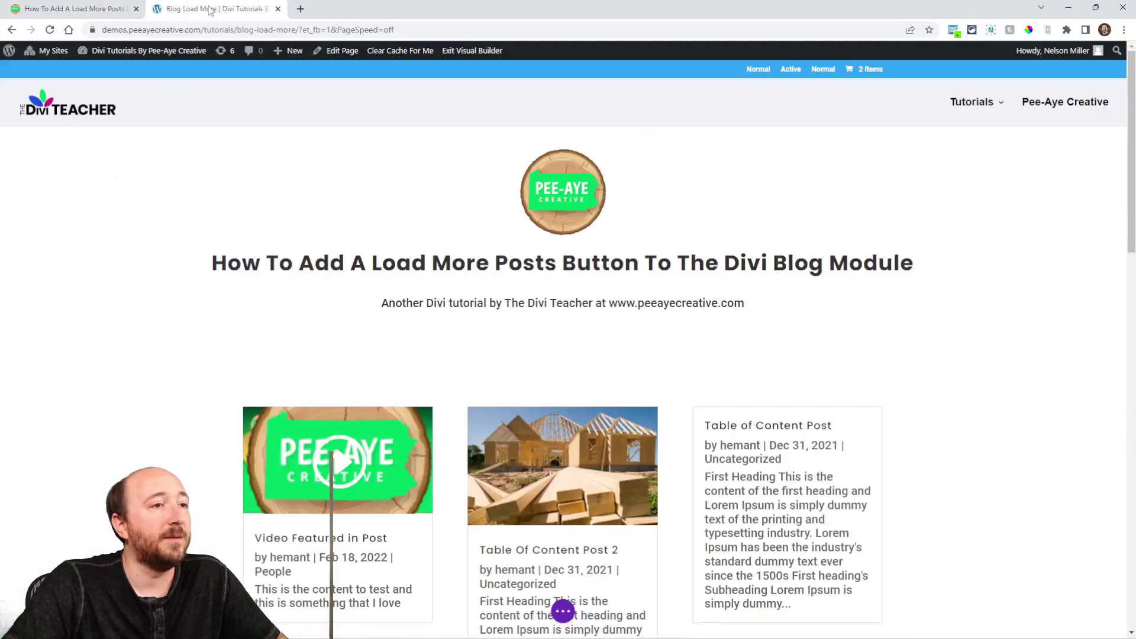
{"action": "left_click", "coordinate": [455, 52]}
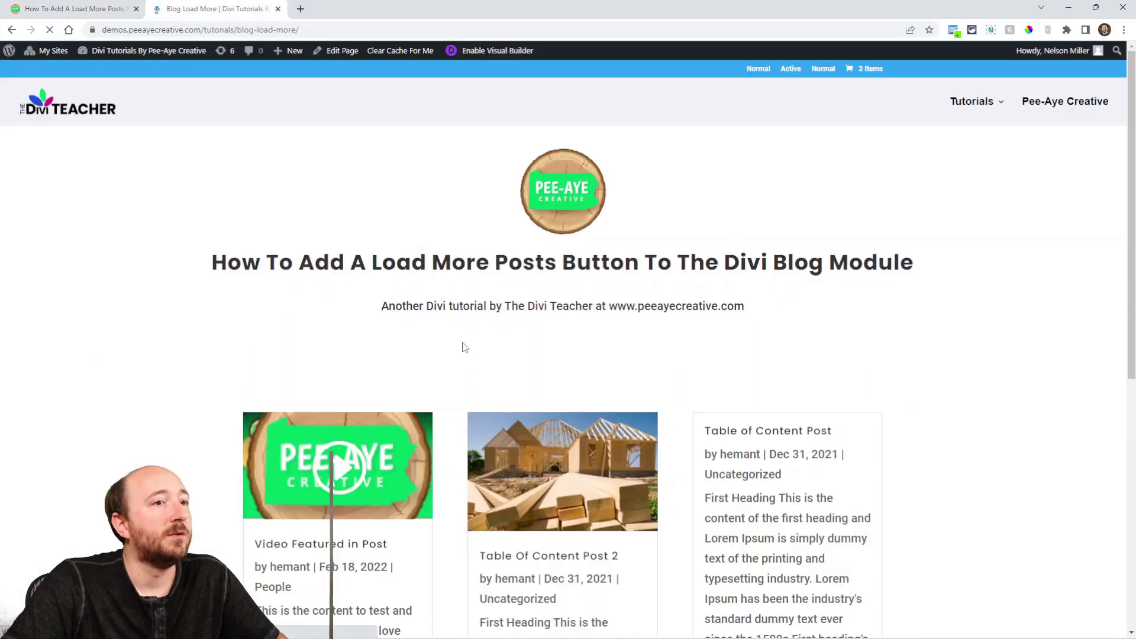
{"action": "scroll", "coordinate": [462, 348], "scroll_direction": "down", "scroll_amount": 5}
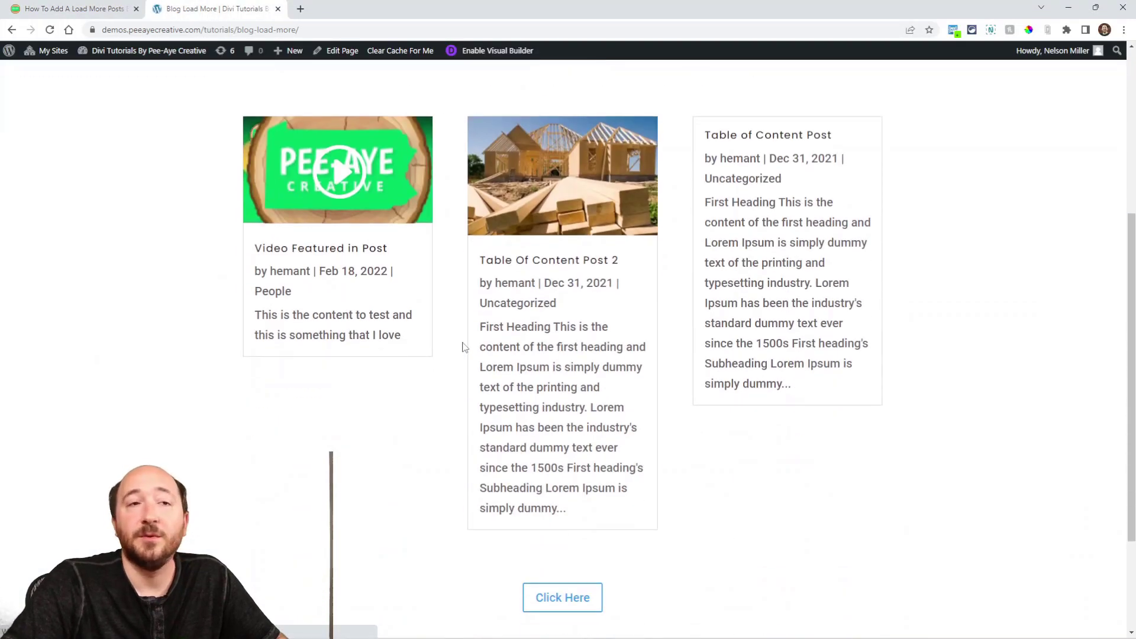
{"action": "scroll", "coordinate": [418, 345], "scroll_direction": "up", "scroll_amount": 1}
{"action": "scroll", "coordinate": [418, 345], "scroll_direction": "up", "scroll_amount": 1}
{"action": "scroll", "coordinate": [724, 530], "scroll_direction": "down", "scroll_amount": 2}
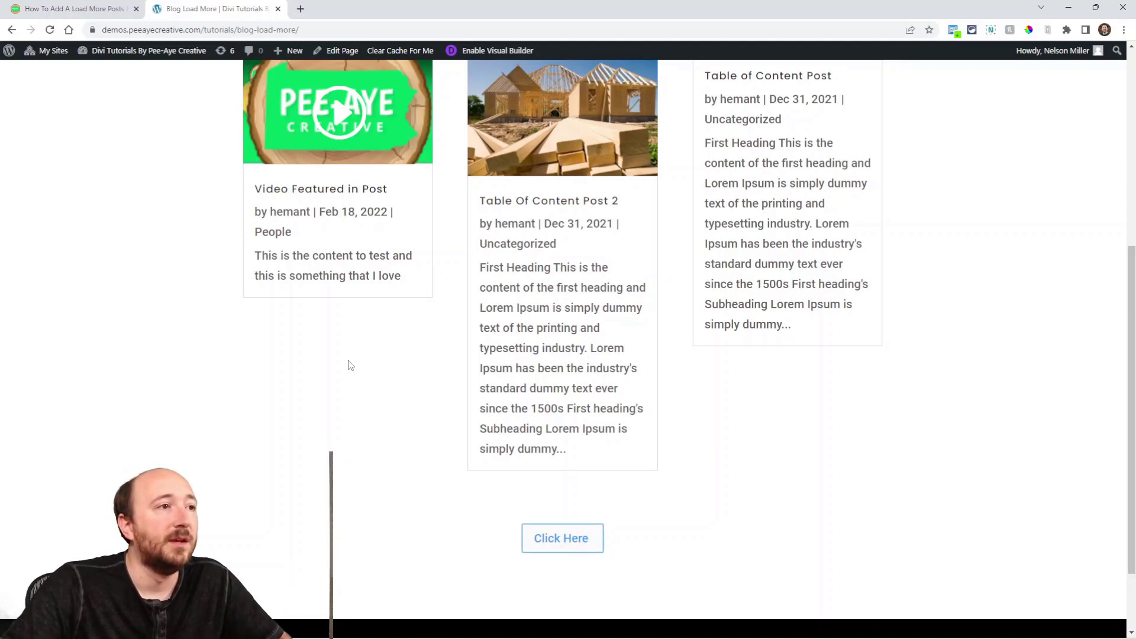
{"action": "scroll", "coordinate": [348, 365], "scroll_direction": "up", "scroll_amount": 1}
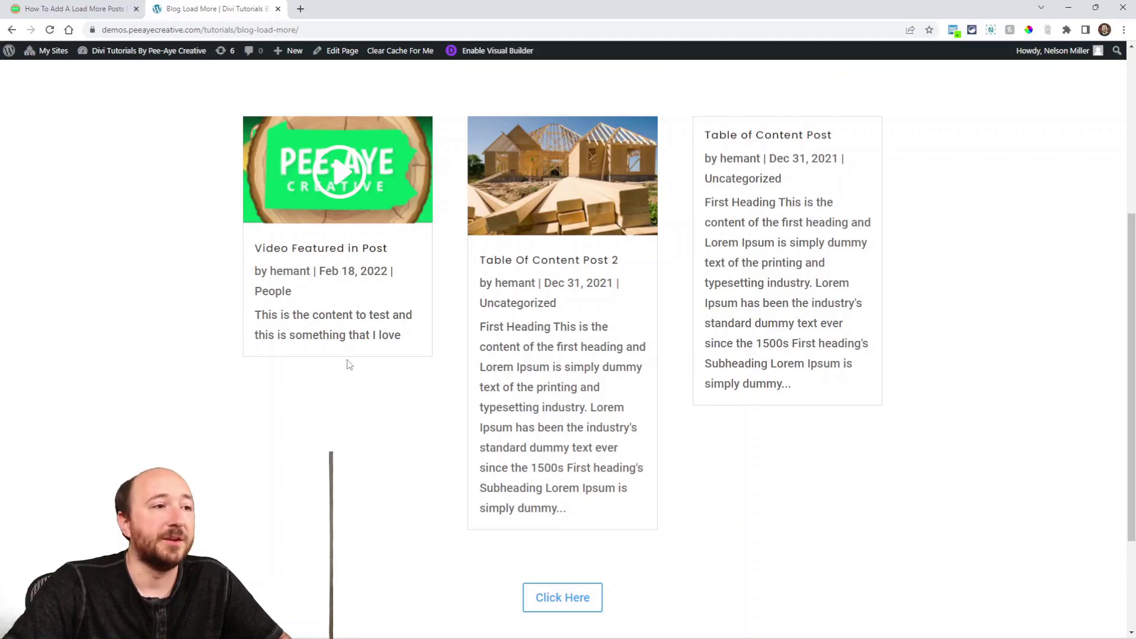
{"action": "scroll", "coordinate": [672, 273], "scroll_direction": "down", "scroll_amount": 3}
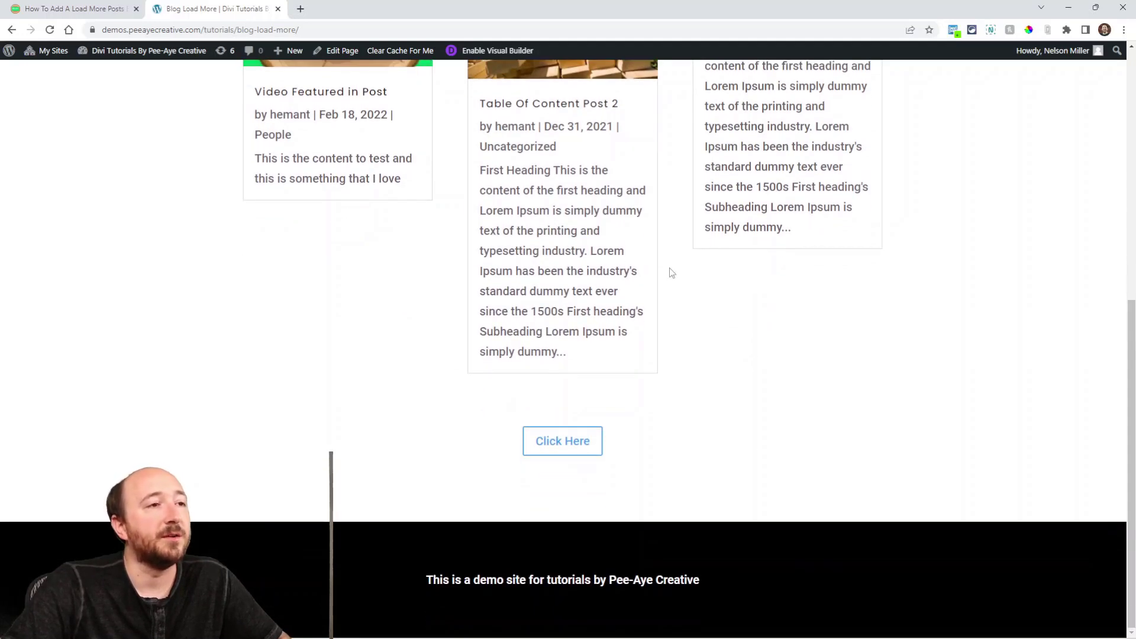
Step: Point out initial_row_show 1 and row_reveal 2 in the snippet again, then return to the live page
{"action": "left_click", "coordinate": [74, 8]}
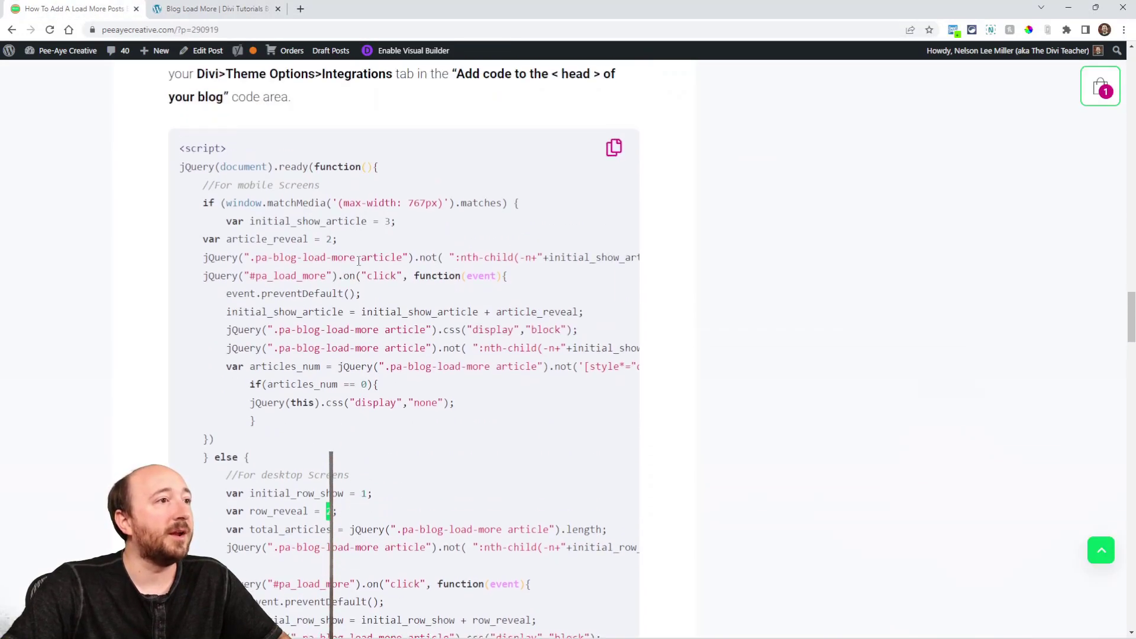
{"action": "scroll", "coordinate": [381, 368], "scroll_direction": "down", "scroll_amount": 2}
{"action": "double_click", "coordinate": [363, 355]}
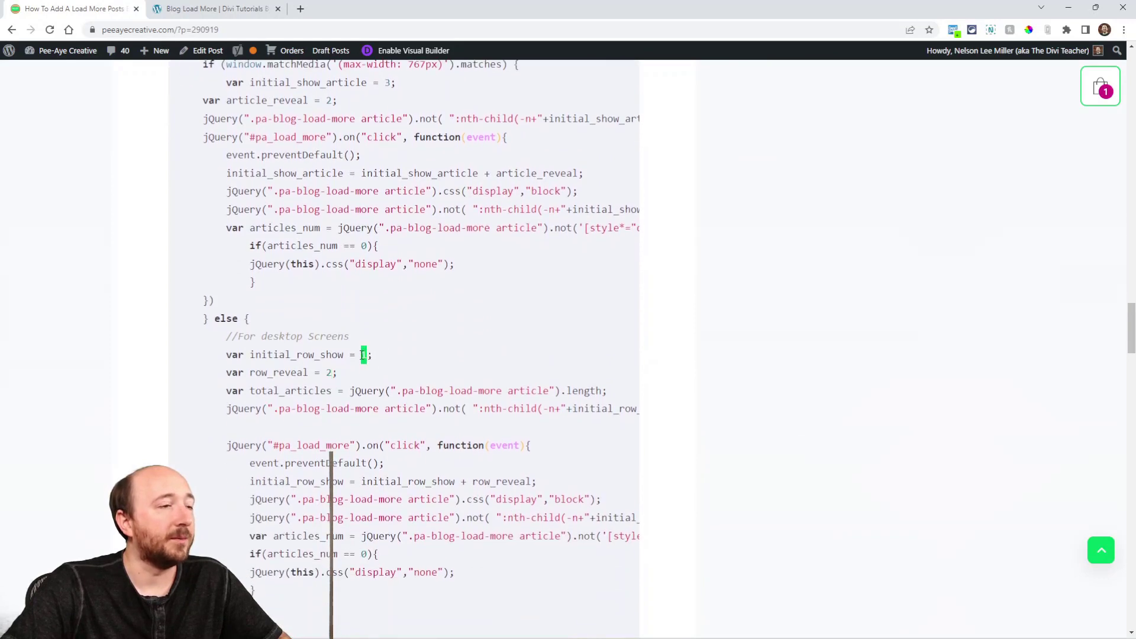
{"action": "double_click", "coordinate": [329, 372]}
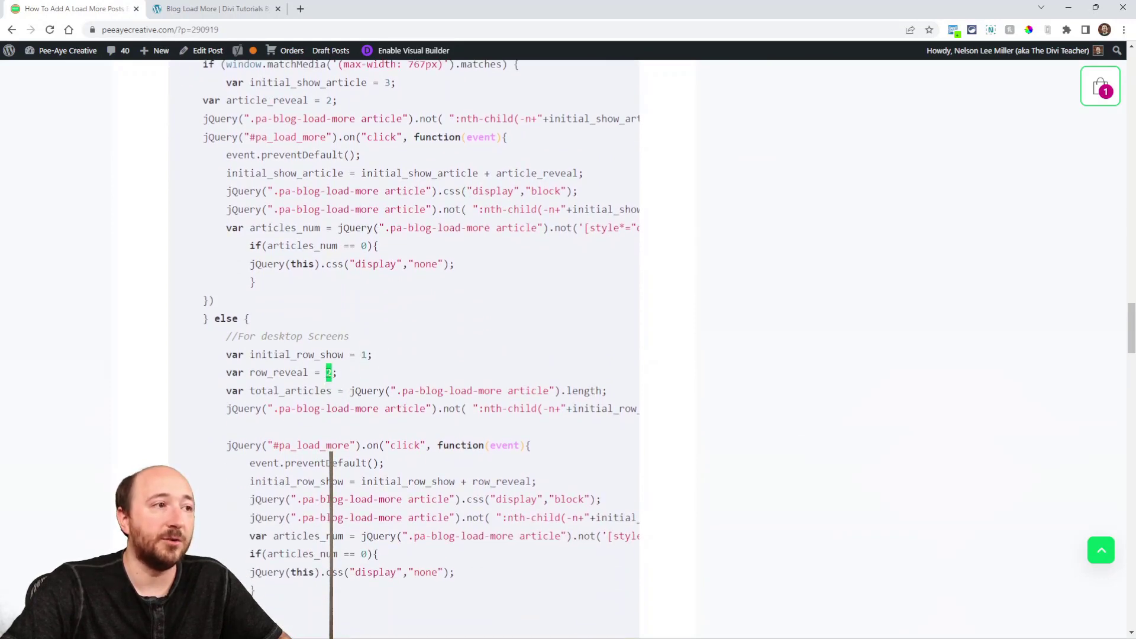
{"action": "left_click", "coordinate": [248, 16]}
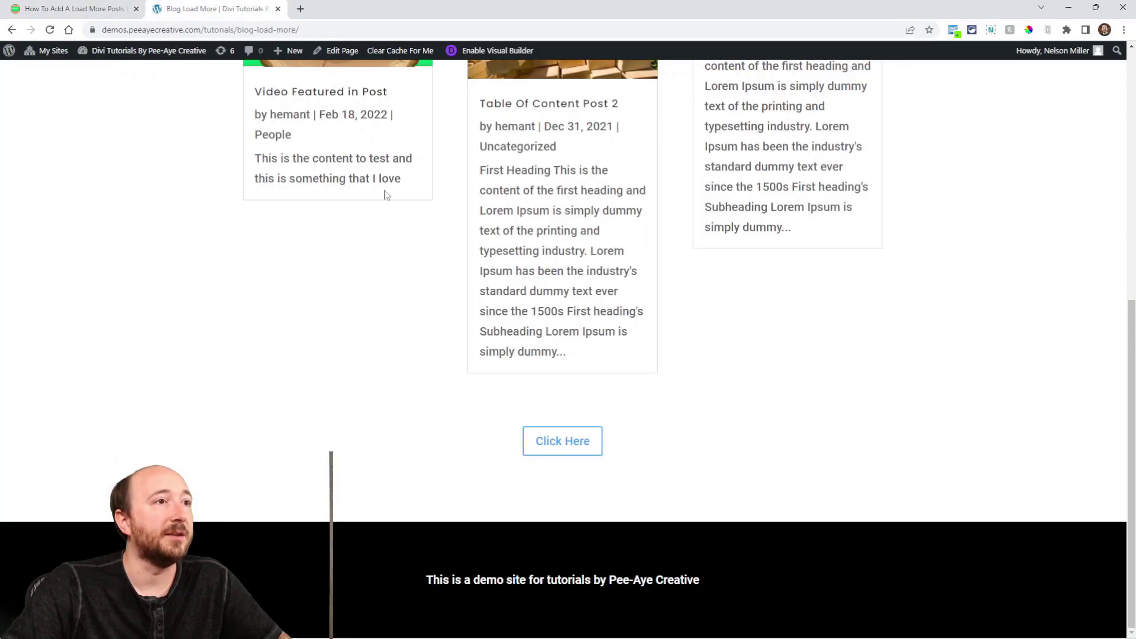
Step: Click Click Here on the desktop page to reveal more posts
{"action": "left_click", "coordinate": [550, 447]}
{"action": "scroll", "coordinate": [604, 370], "scroll_direction": "up", "scroll_amount": 4}
{"action": "scroll", "coordinate": [639, 411], "scroll_direction": "down", "scroll_amount": 5}
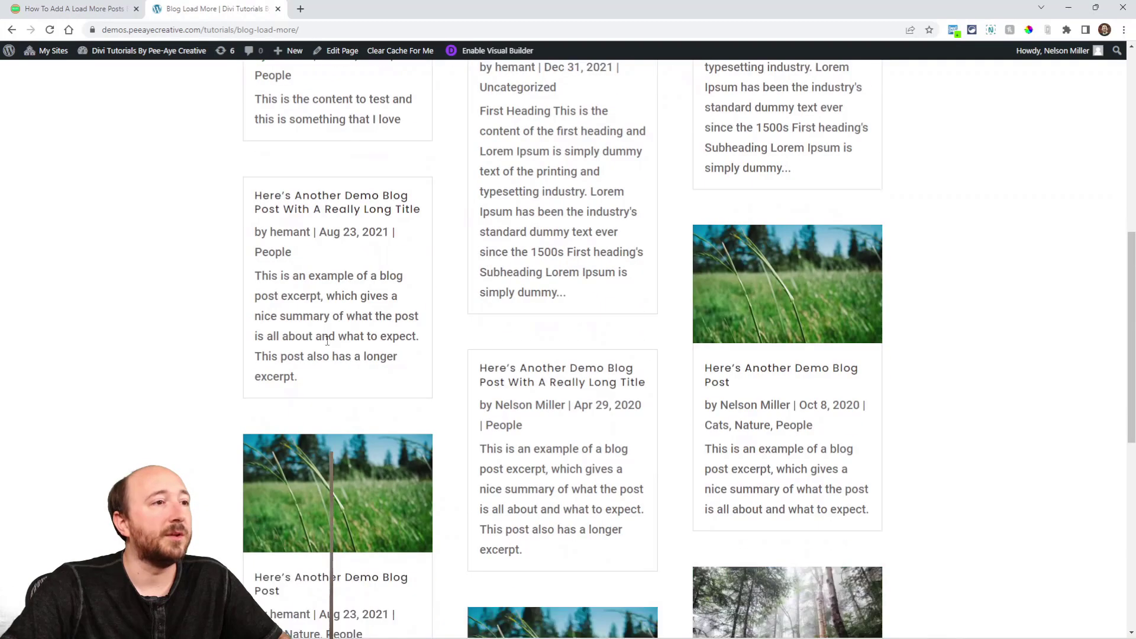
{"action": "scroll", "coordinate": [640, 411], "scroll_direction": "down", "scroll_amount": 5}
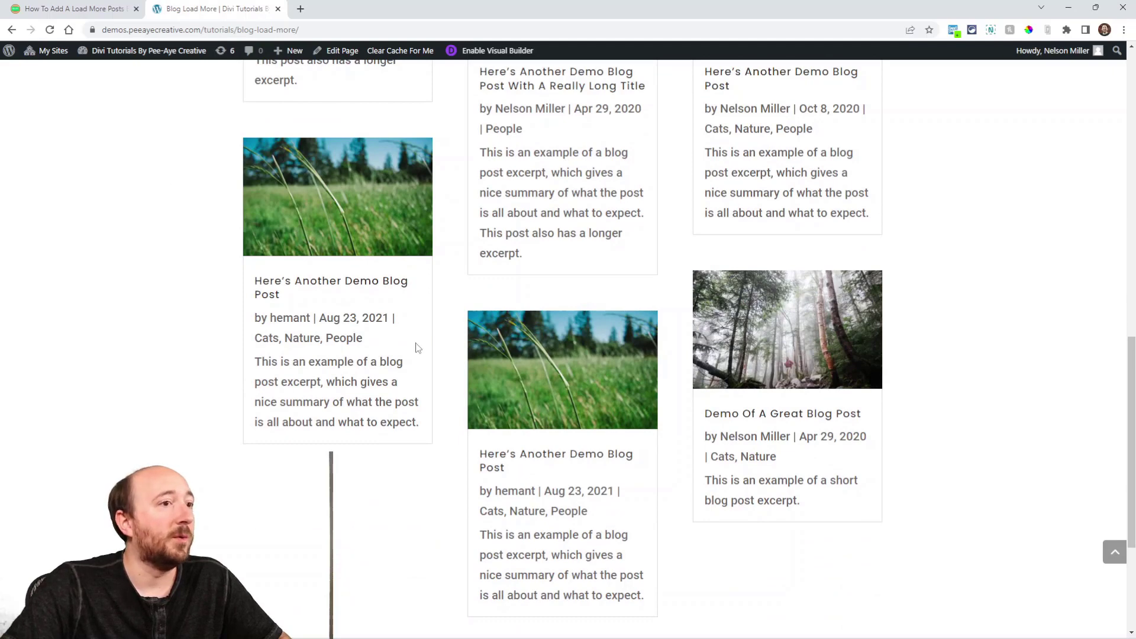
{"action": "scroll", "coordinate": [416, 350], "scroll_direction": "down", "scroll_amount": 4}
Step: Open DevTools in responsive device mode and reload the page at mobile width
{"action": "right_click", "coordinate": [740, 368]}
{"action": "left_click", "coordinate": [777, 580]}
{"action": "left_click", "coordinate": [50, 30]}
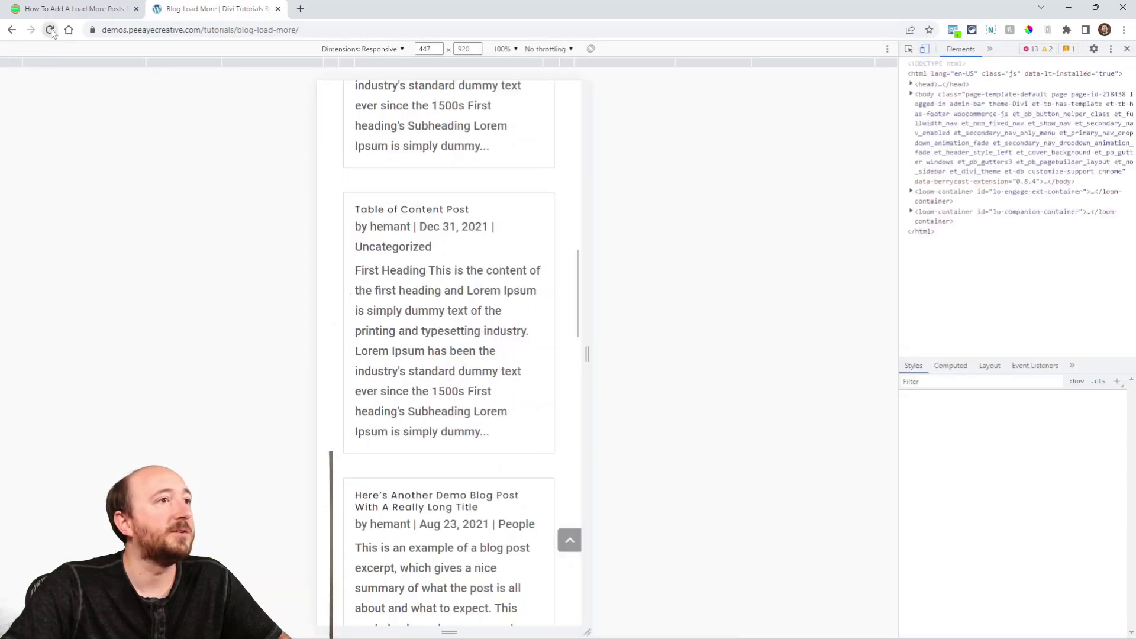
{"action": "scroll", "coordinate": [462, 286], "scroll_direction": "down", "scroll_amount": 15}
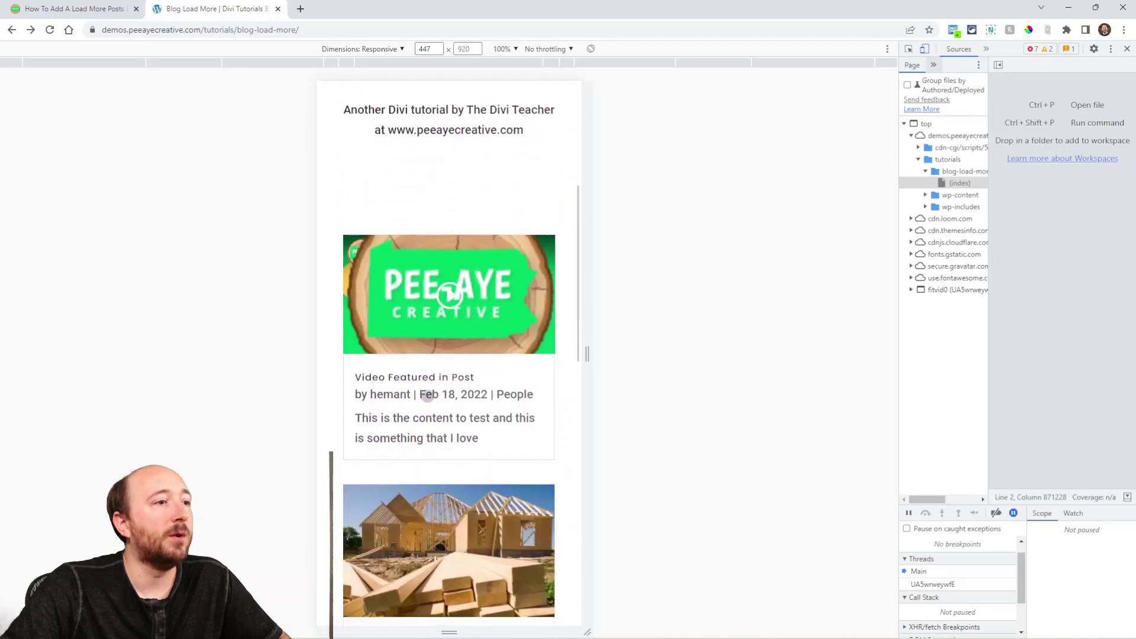
{"action": "scroll", "coordinate": [432, 410], "scroll_direction": "down", "scroll_amount": 3}
Step: Click Click Here four times on mobile until every post loads, then close DevTools
{"action": "left_click", "coordinate": [437, 407]}
{"action": "scroll", "coordinate": [454, 418], "scroll_direction": "down", "scroll_amount": 4}
{"action": "scroll", "coordinate": [454, 418], "scroll_direction": "down", "scroll_amount": 2}
{"action": "left_click", "coordinate": [465, 462]}
{"action": "scroll", "coordinate": [417, 329], "scroll_direction": "down", "scroll_amount": 5}
{"action": "scroll", "coordinate": [417, 330], "scroll_direction": "down", "scroll_amount": 6}
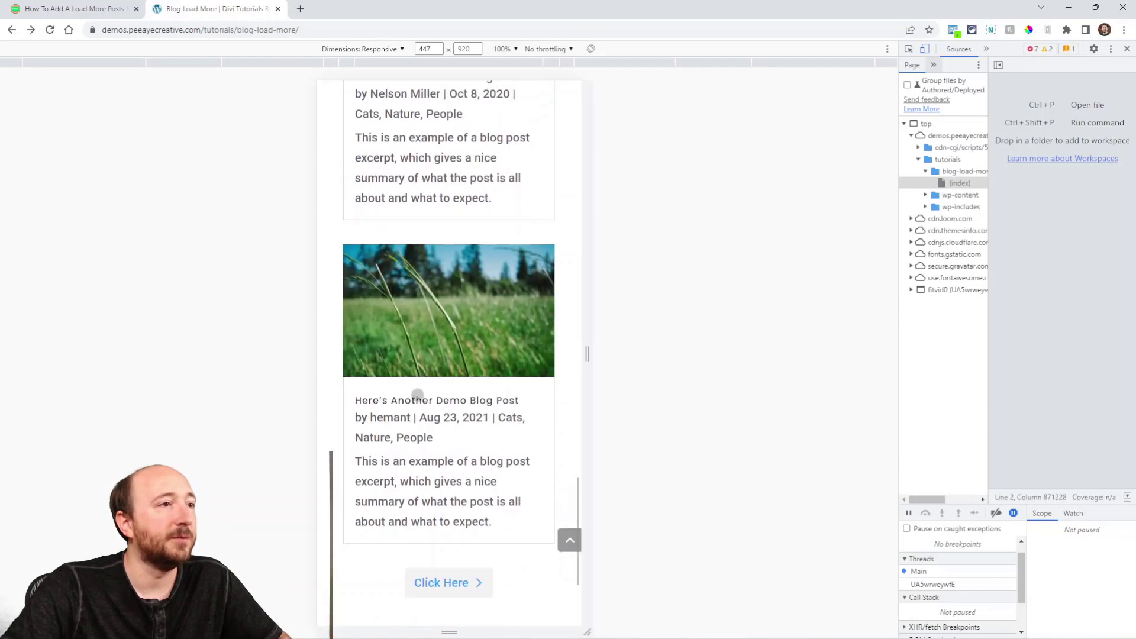
{"action": "left_click", "coordinate": [441, 431]}
{"action": "scroll", "coordinate": [480, 400], "scroll_direction": "down", "scroll_amount": 2}
{"action": "scroll", "coordinate": [449, 350], "scroll_direction": "down", "scroll_amount": 8}
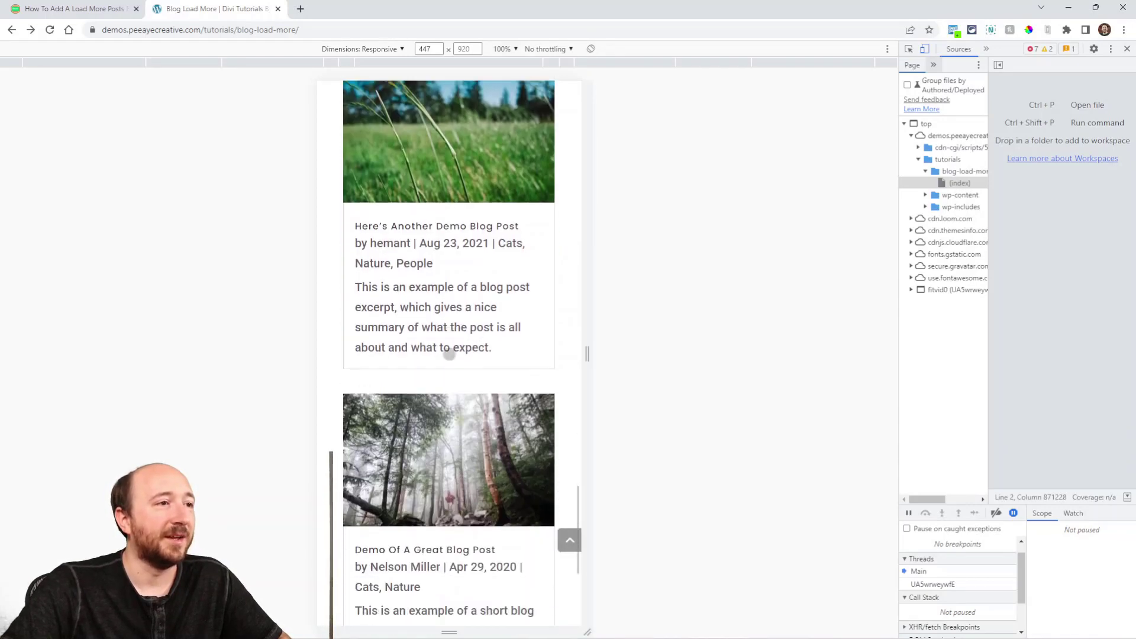
{"action": "left_click", "coordinate": [446, 426]}
{"action": "scroll", "coordinate": [446, 427], "scroll_direction": "down", "scroll_amount": 5}
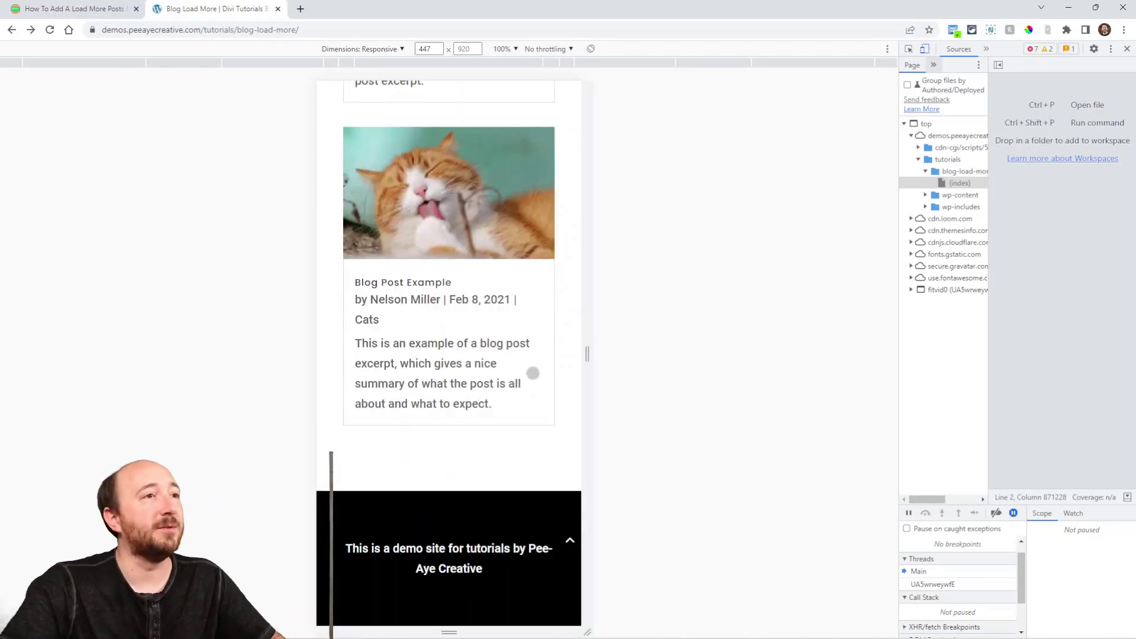
{"action": "left_click", "coordinate": [1127, 48]}
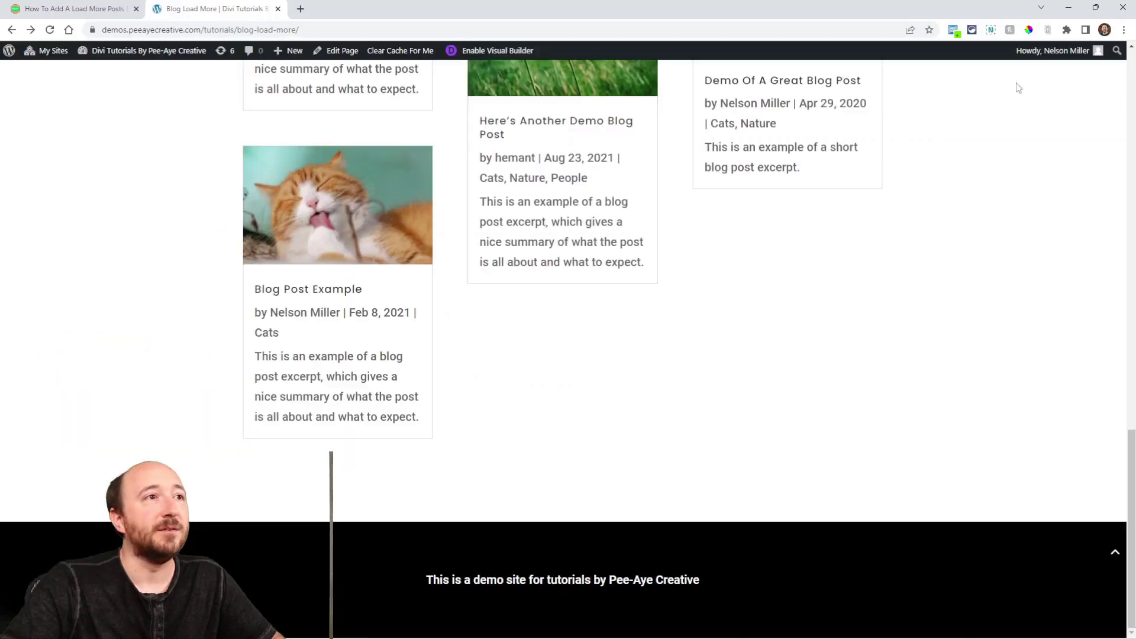
Step: Reload the desktop page and click Click Here twice to reveal all posts through Blog Post Example
{"action": "left_click", "coordinate": [49, 31]}
{"action": "left_click", "coordinate": [552, 449]}
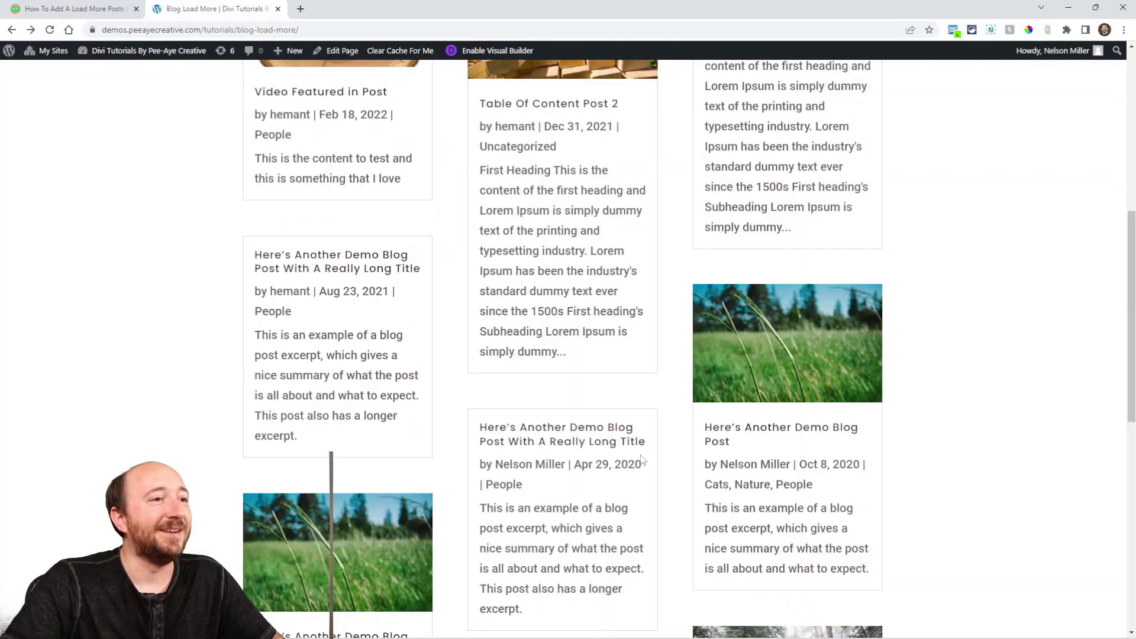
{"action": "scroll", "coordinate": [553, 441], "scroll_direction": "down", "scroll_amount": 10}
{"action": "left_click", "coordinate": [553, 441]}
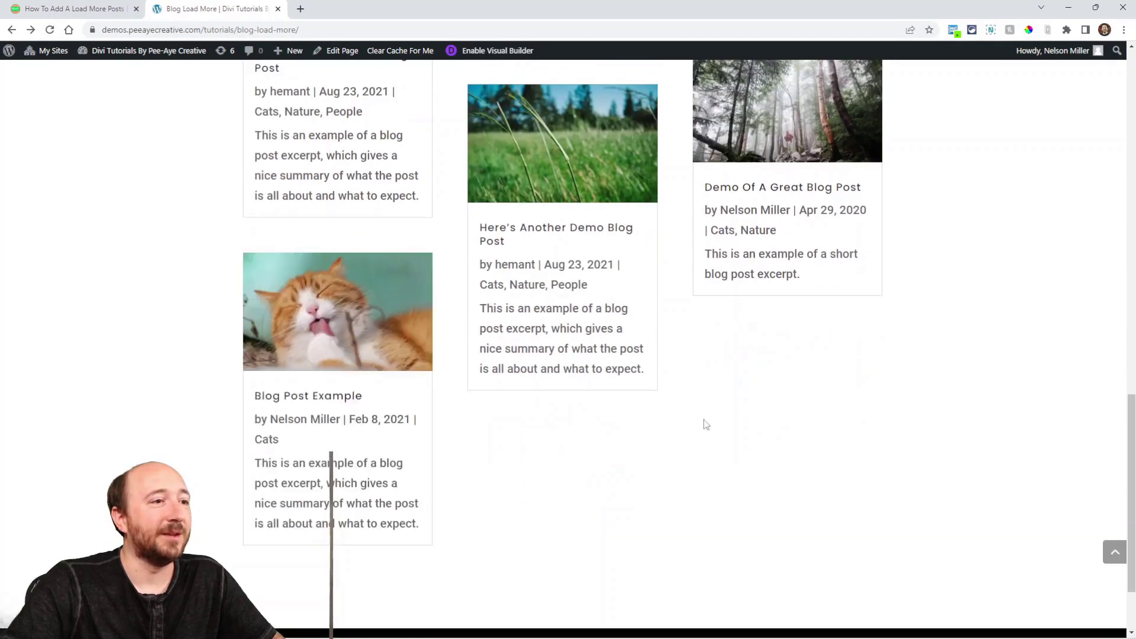
{"action": "scroll", "coordinate": [705, 424], "scroll_direction": "down", "scroll_amount": 2}
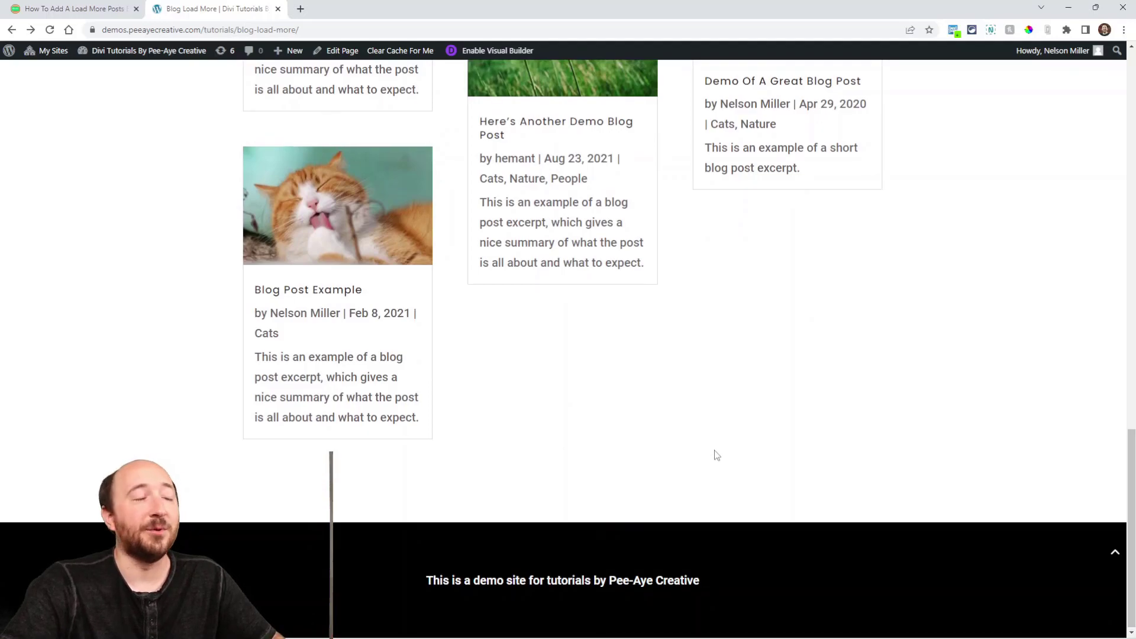
{"action": "scroll", "coordinate": [716, 457], "scroll_direction": "up", "scroll_amount": 20}
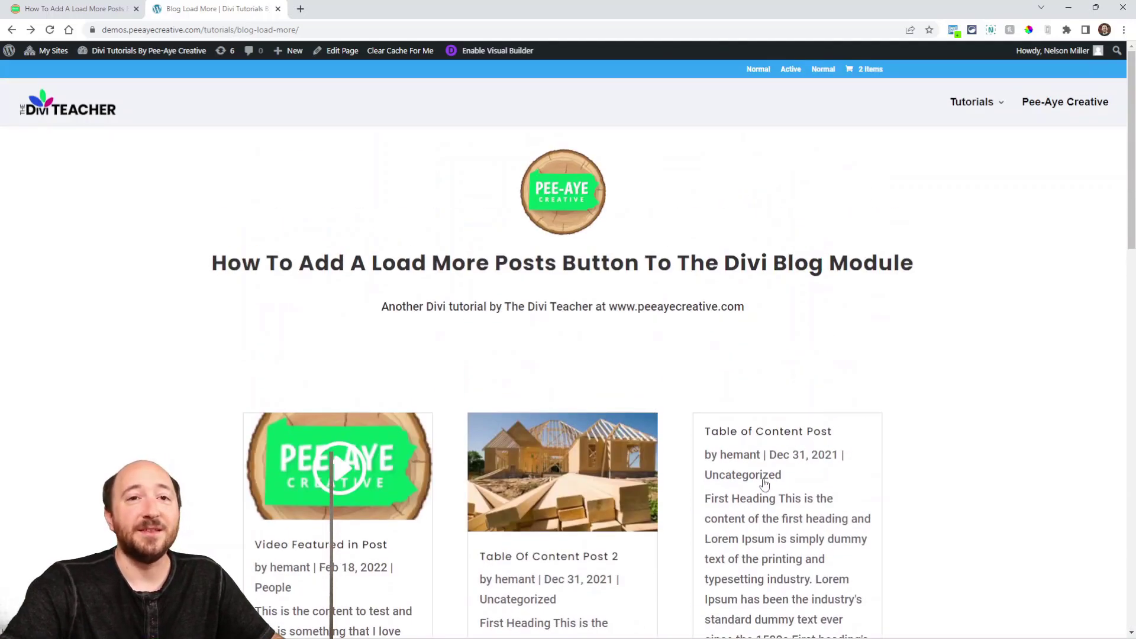